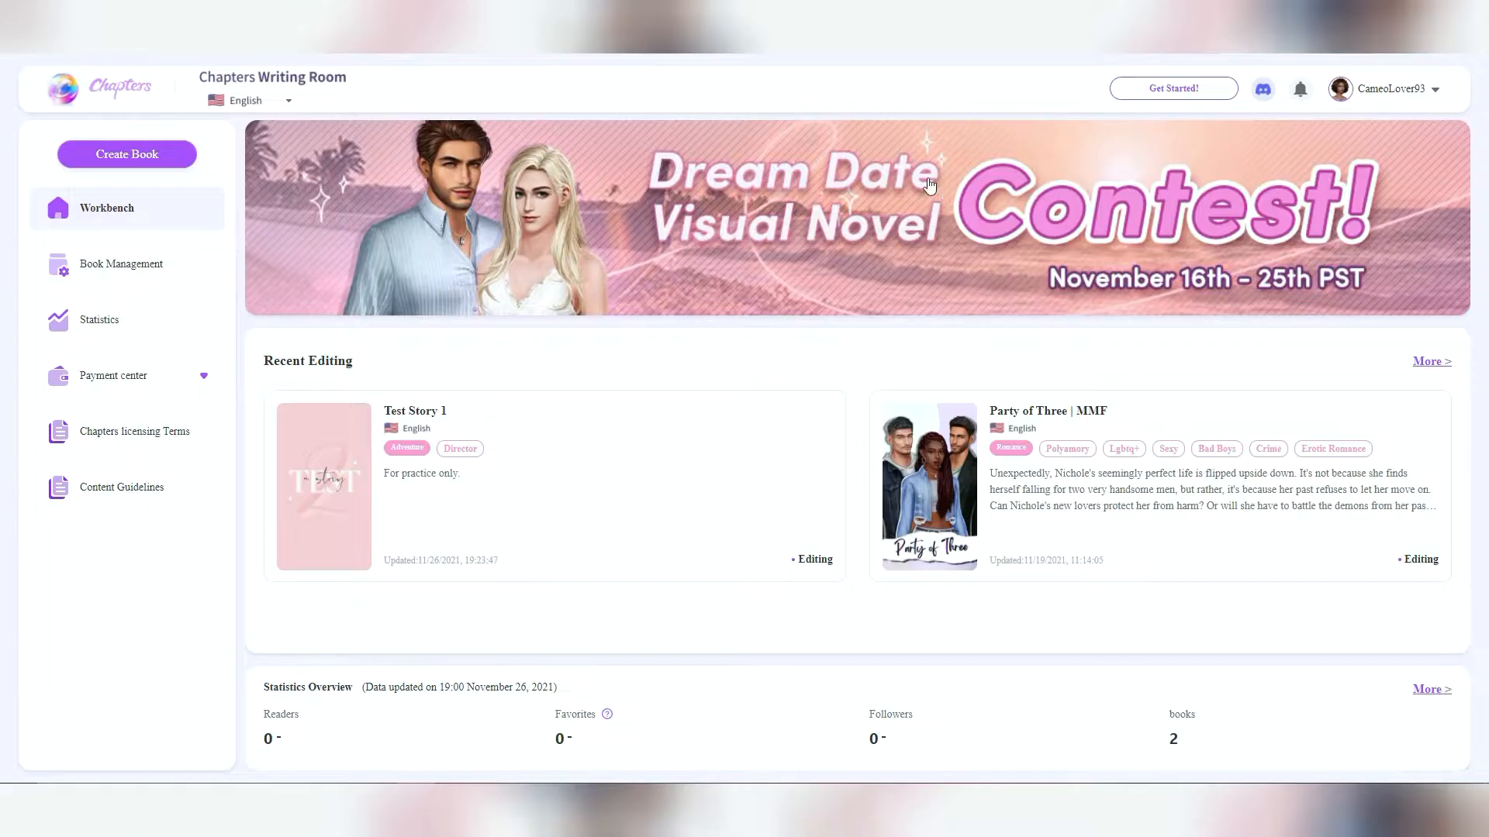
Open Test Story 1 and review the outfit styles available for its main character
click(613, 487)
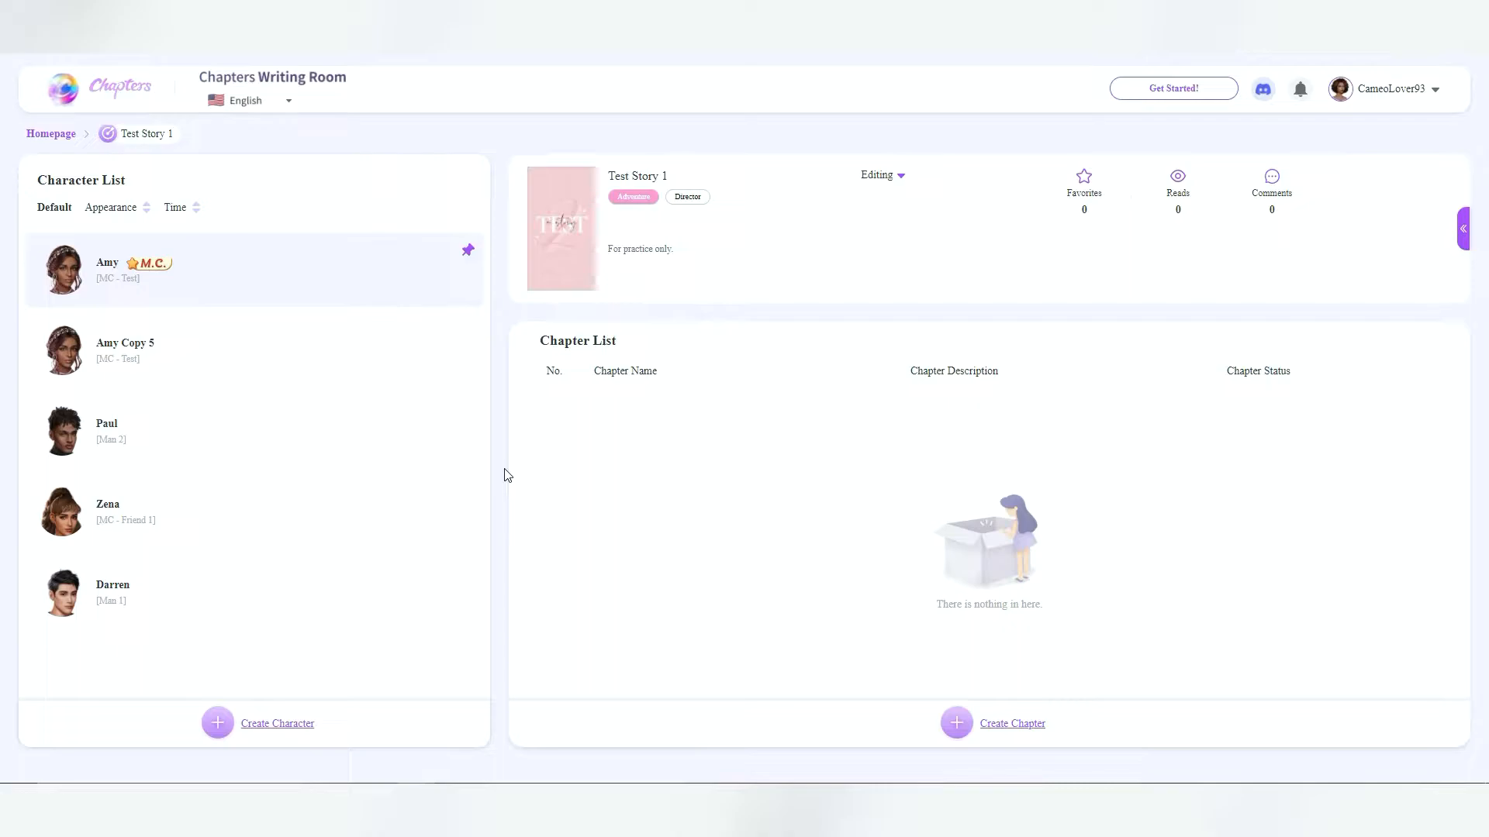
mouse_move(273, 282)
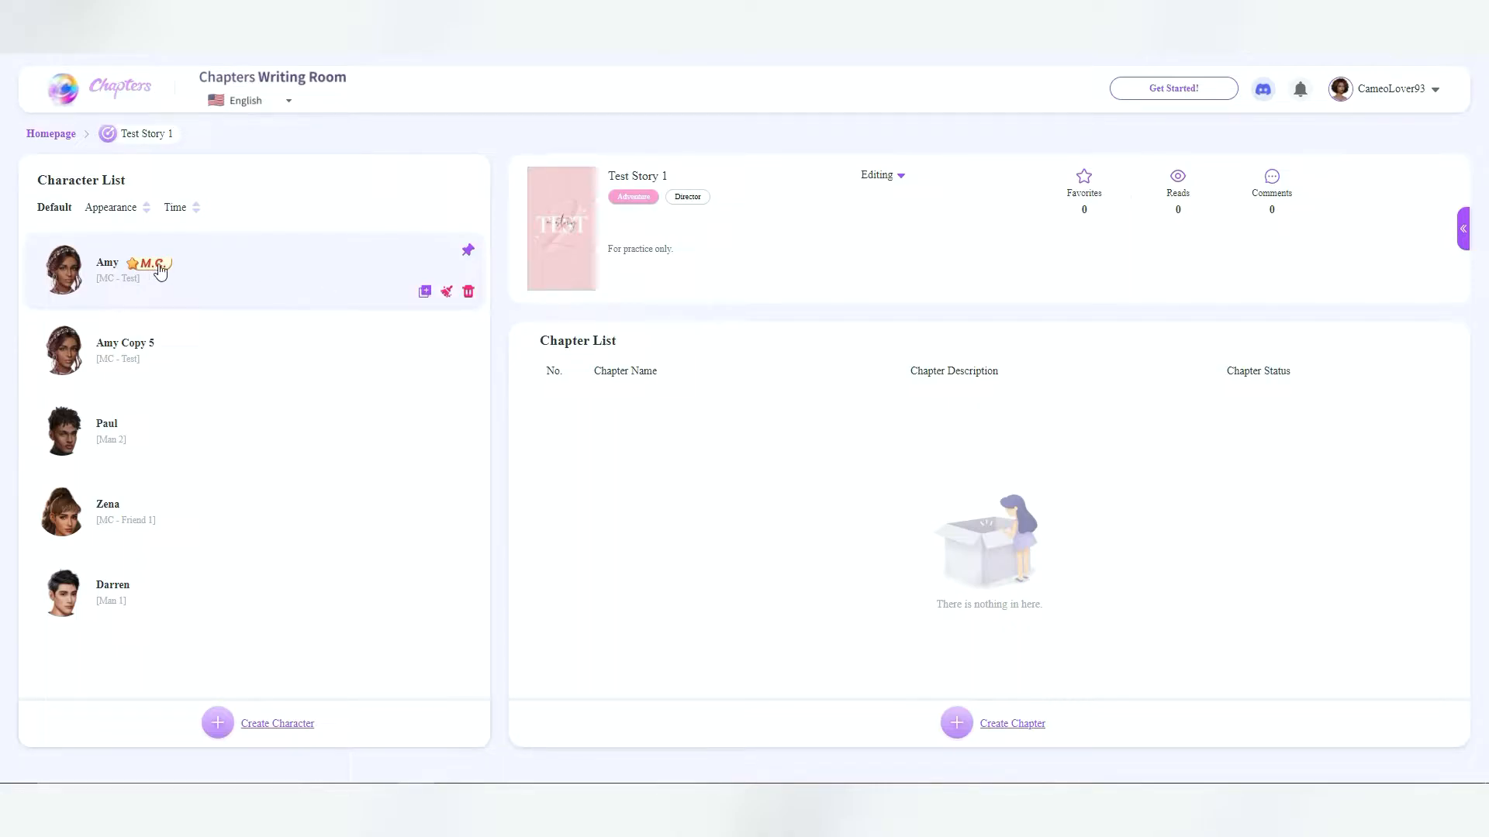
click(245, 273)
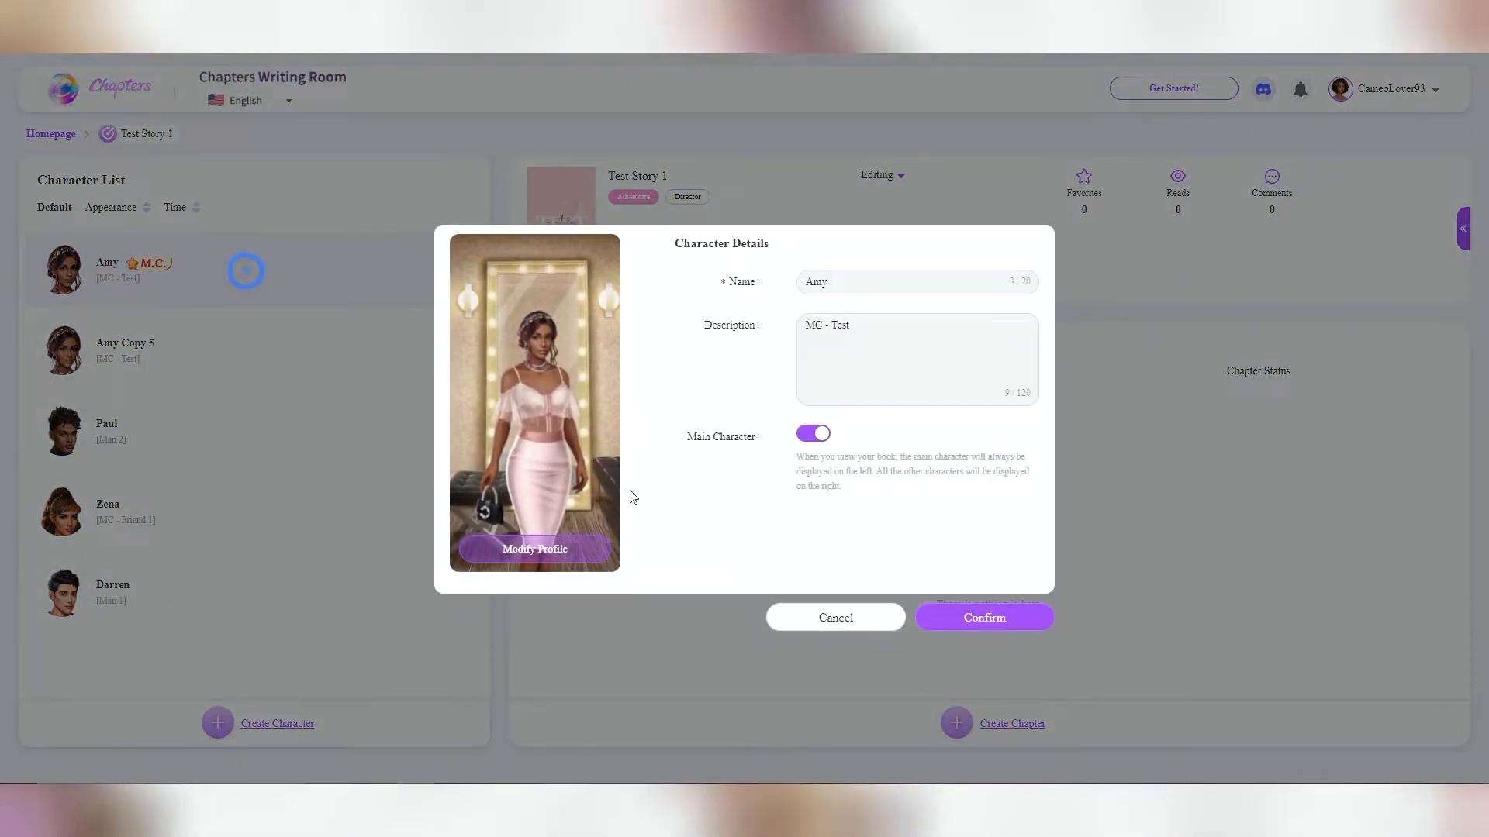
click(587, 549)
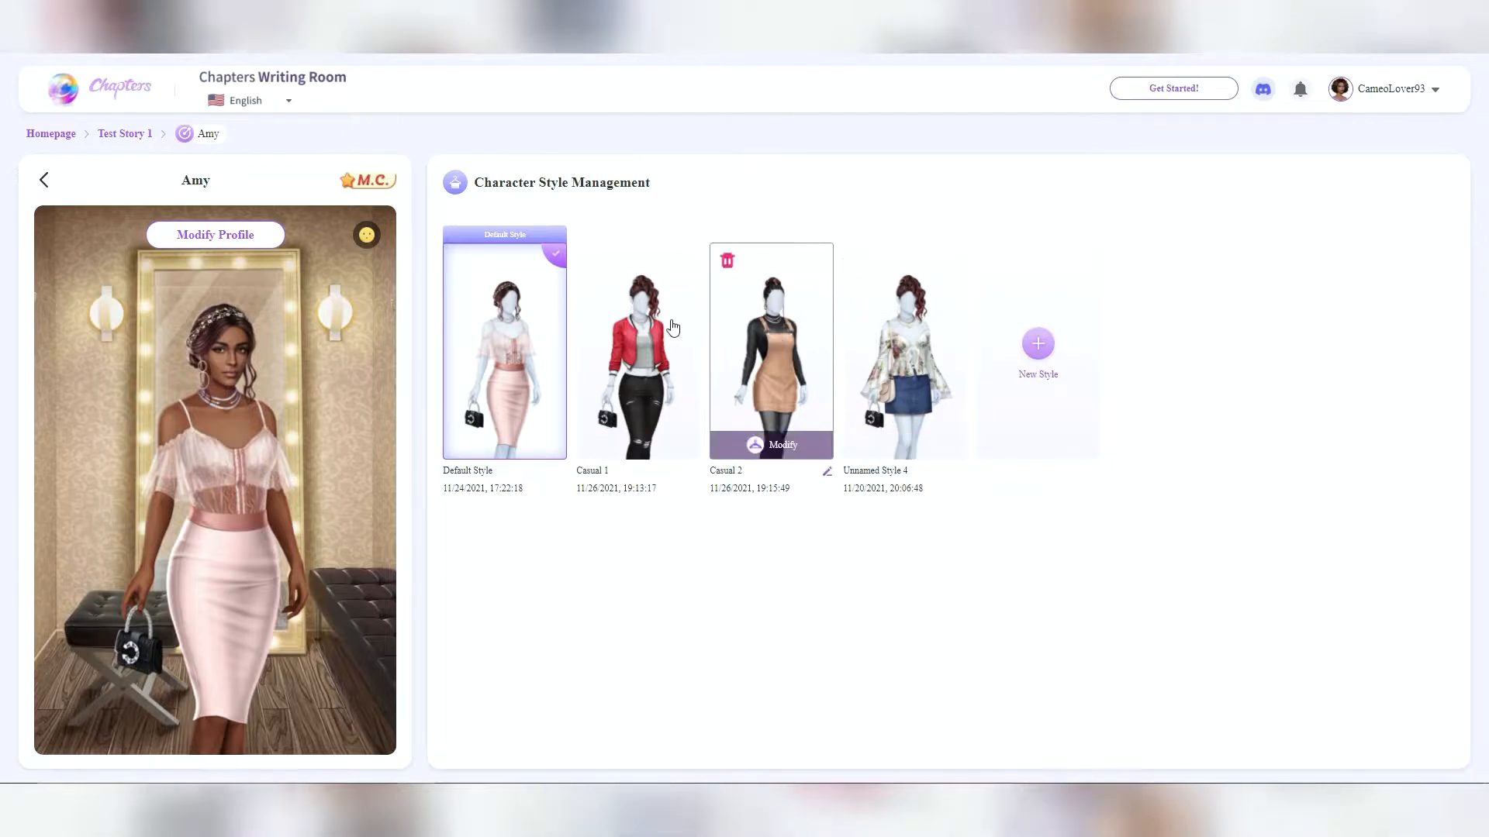
click(44, 183)
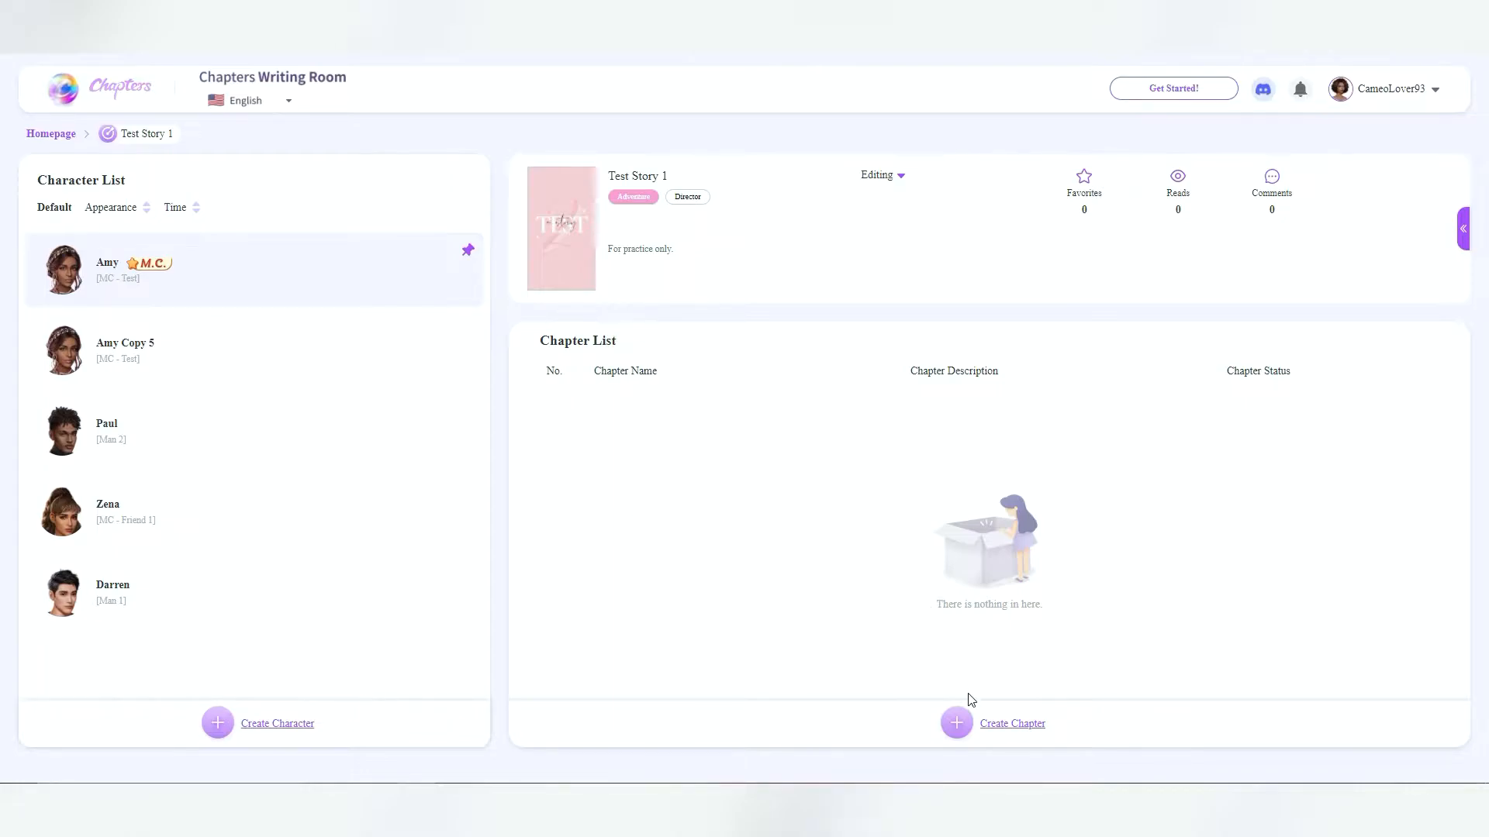
Create a chapter titled "Chapter 1" with the description "Dressing Game Example"
click(958, 724)
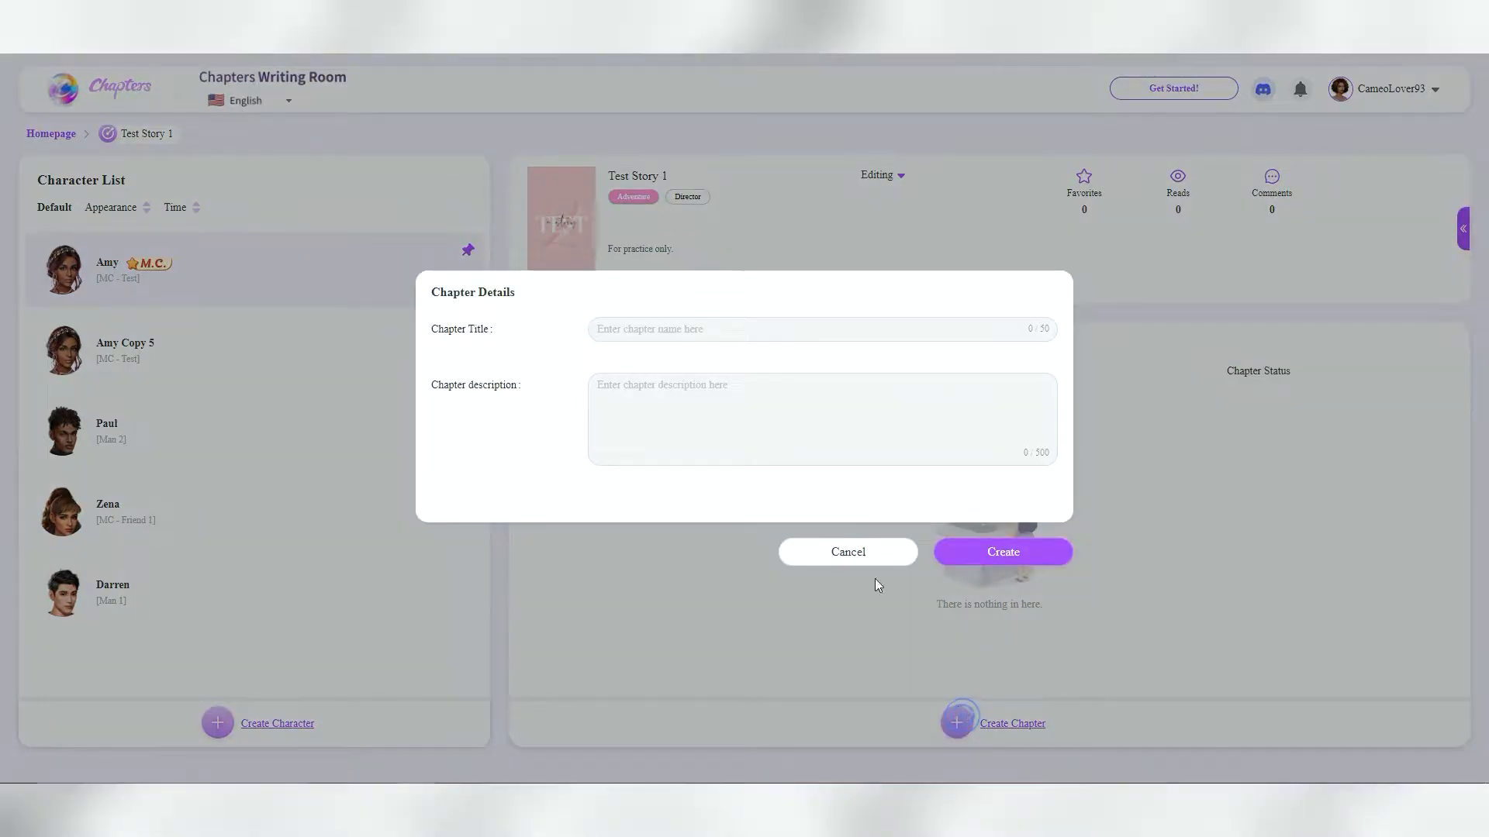
click(717, 333)
text(Chapter )
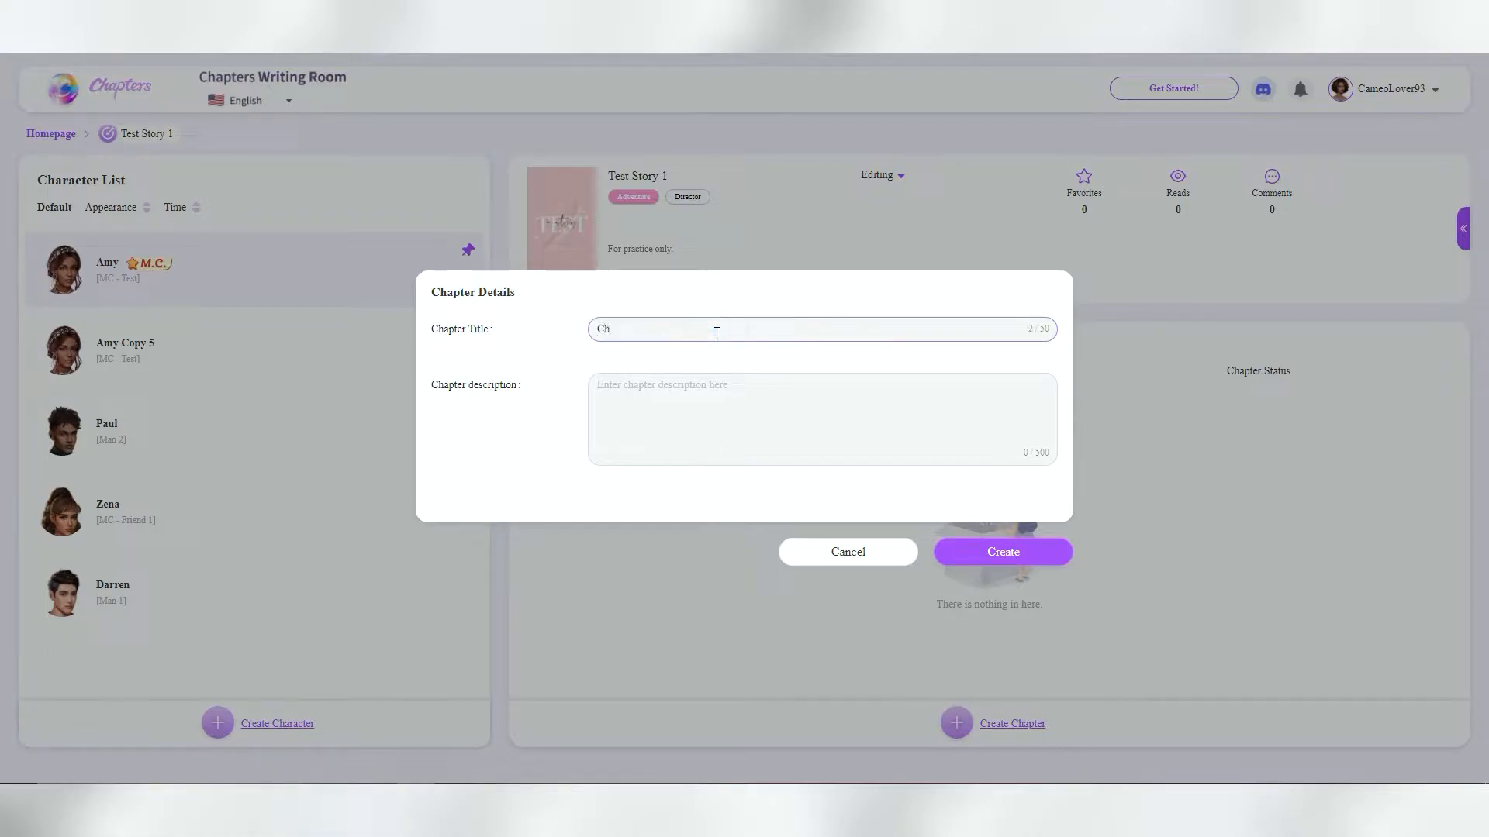
text(1)
click(715, 384)
text(Dressing Game Example)
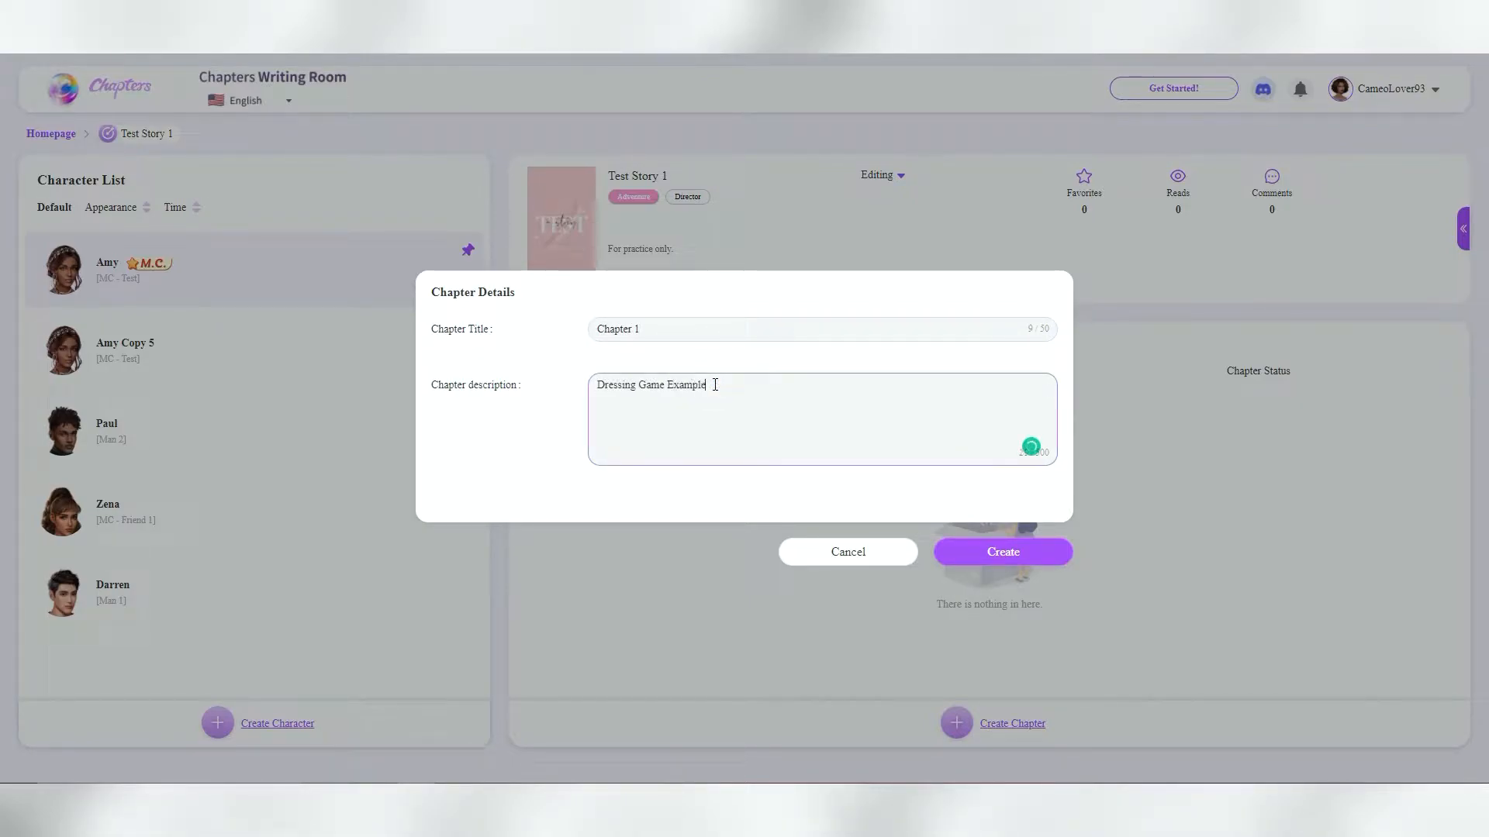
click(993, 551)
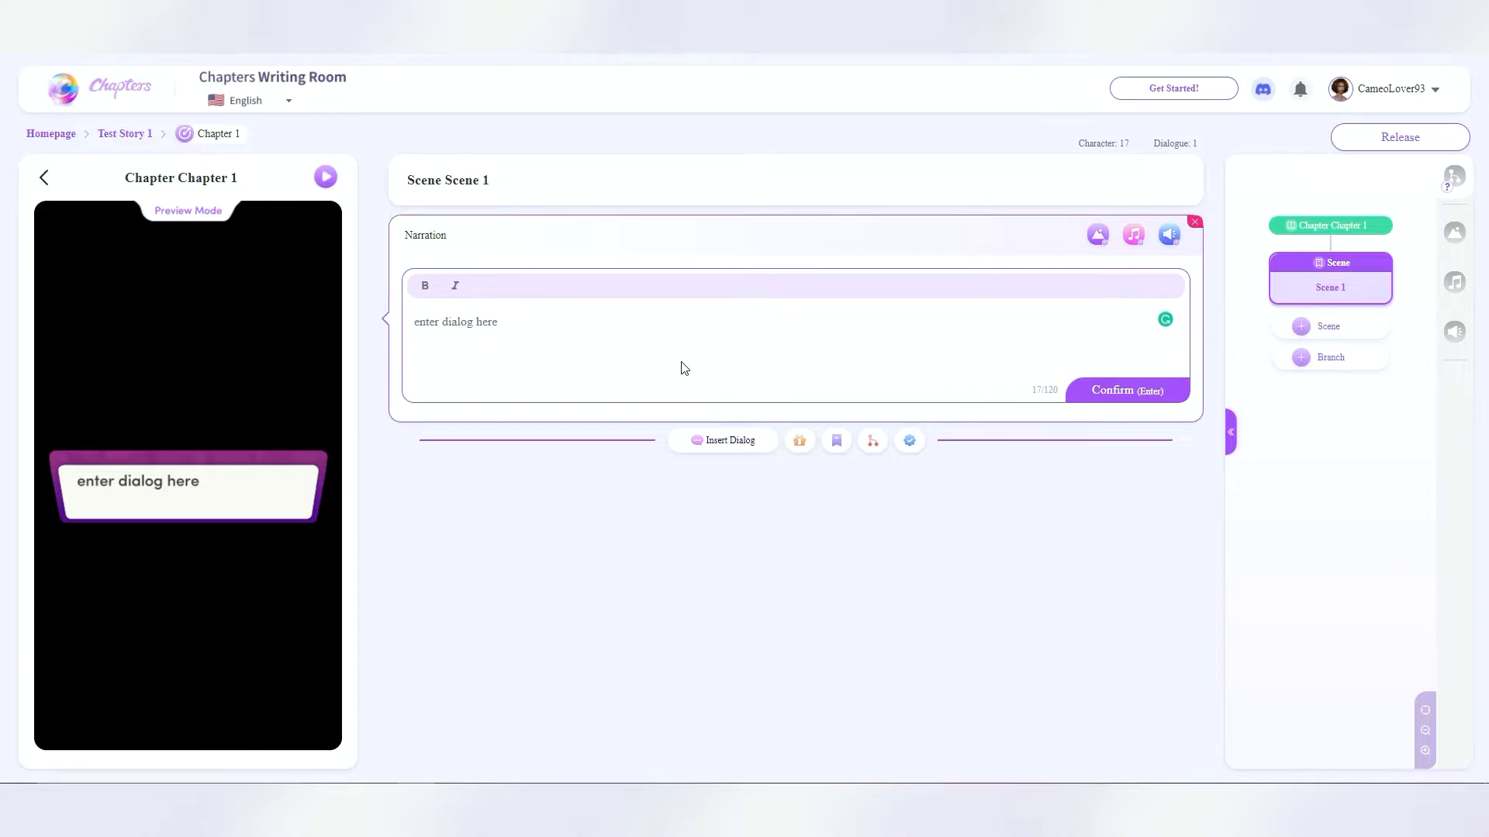
Set Scene 1's background to mall_out_day and its narration to "Let's choose your appearance."
key(Return)
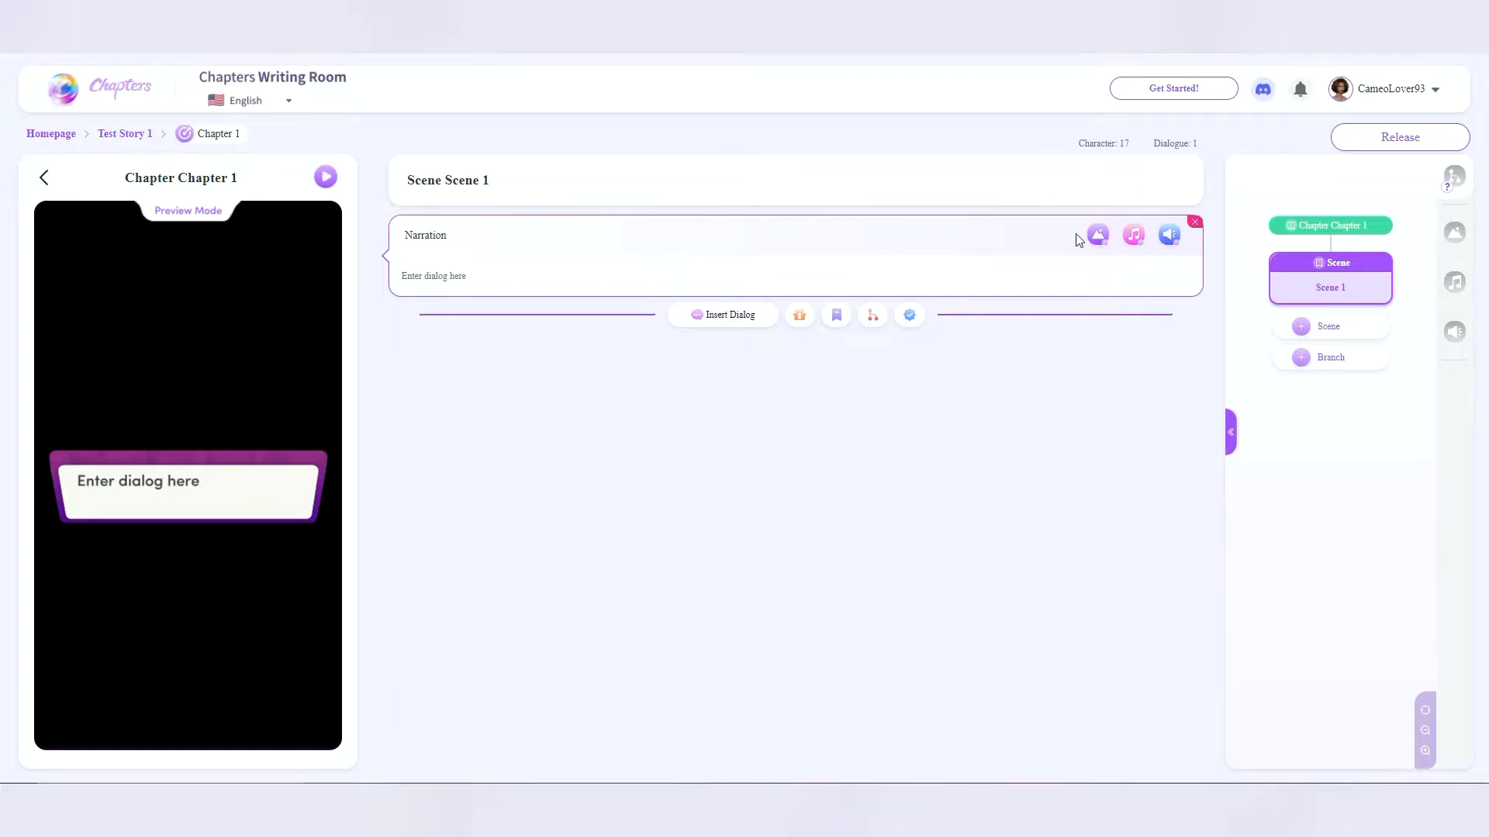
mouse_move(1024, 798)
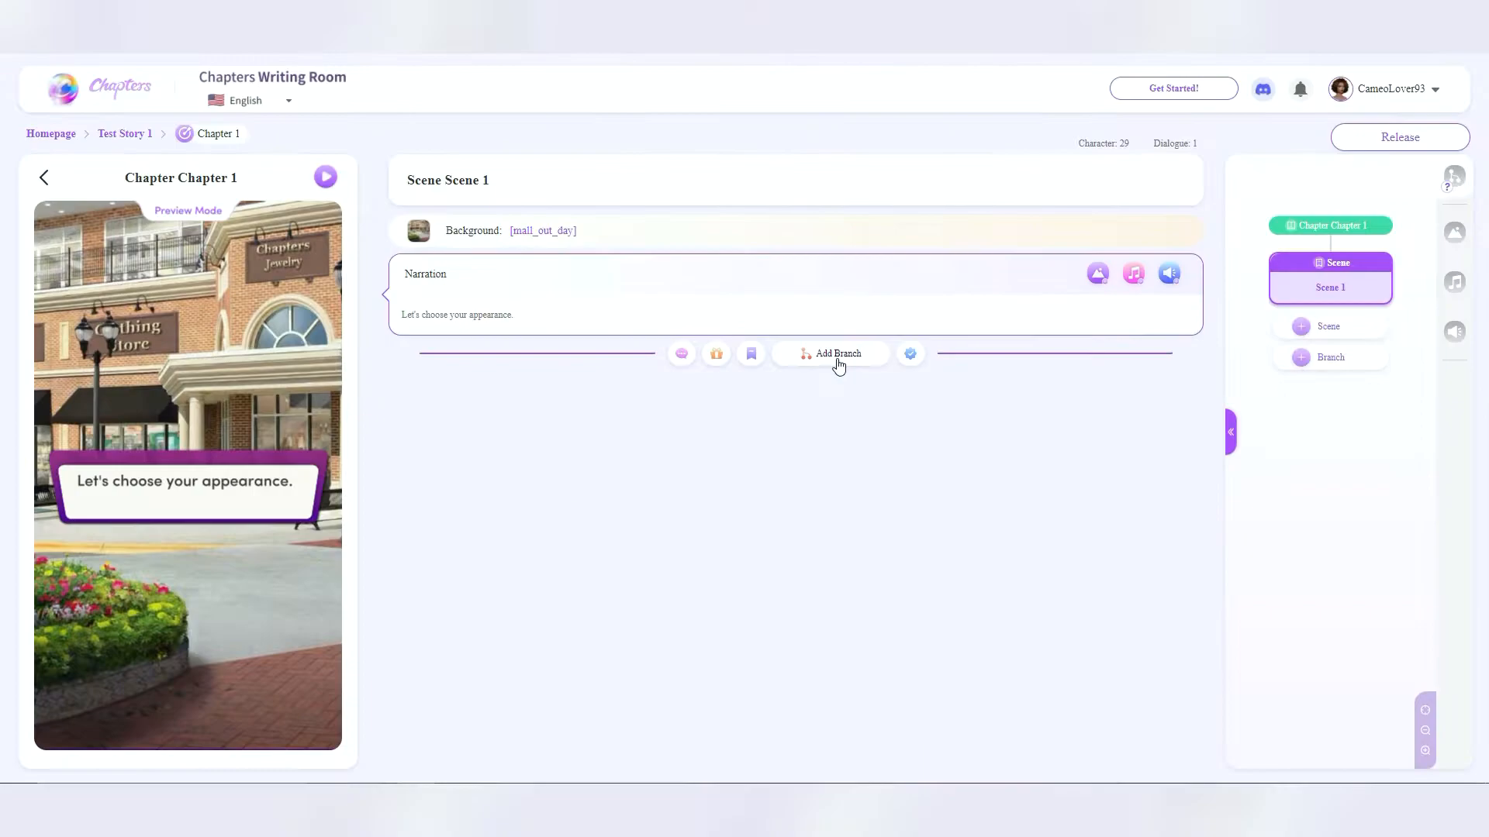
Add a branch after the narration with the mall_out_day background and make it a Style Branch
click(838, 355)
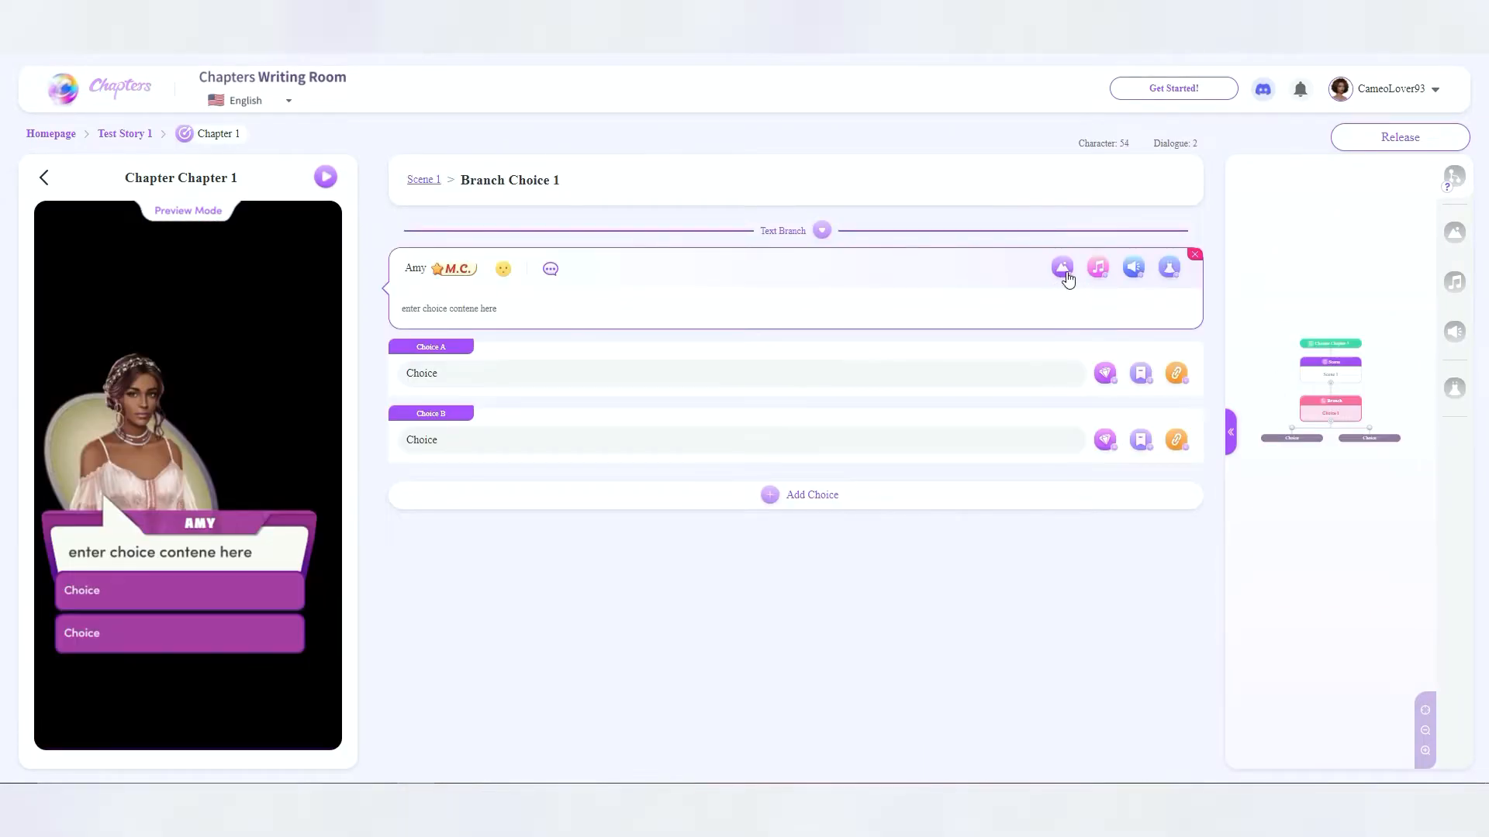
click(1062, 269)
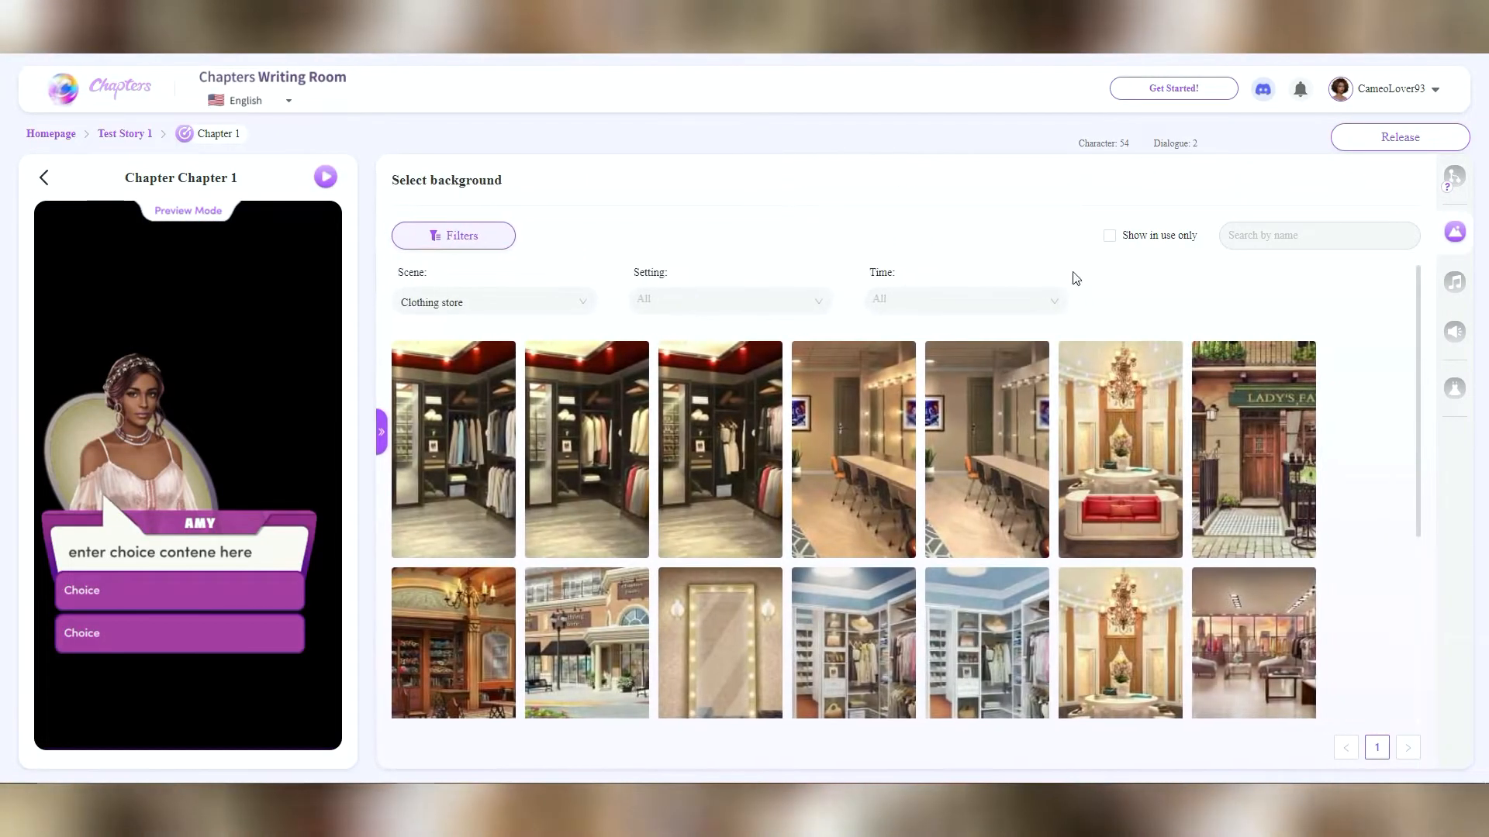
click(1112, 239)
click(819, 354)
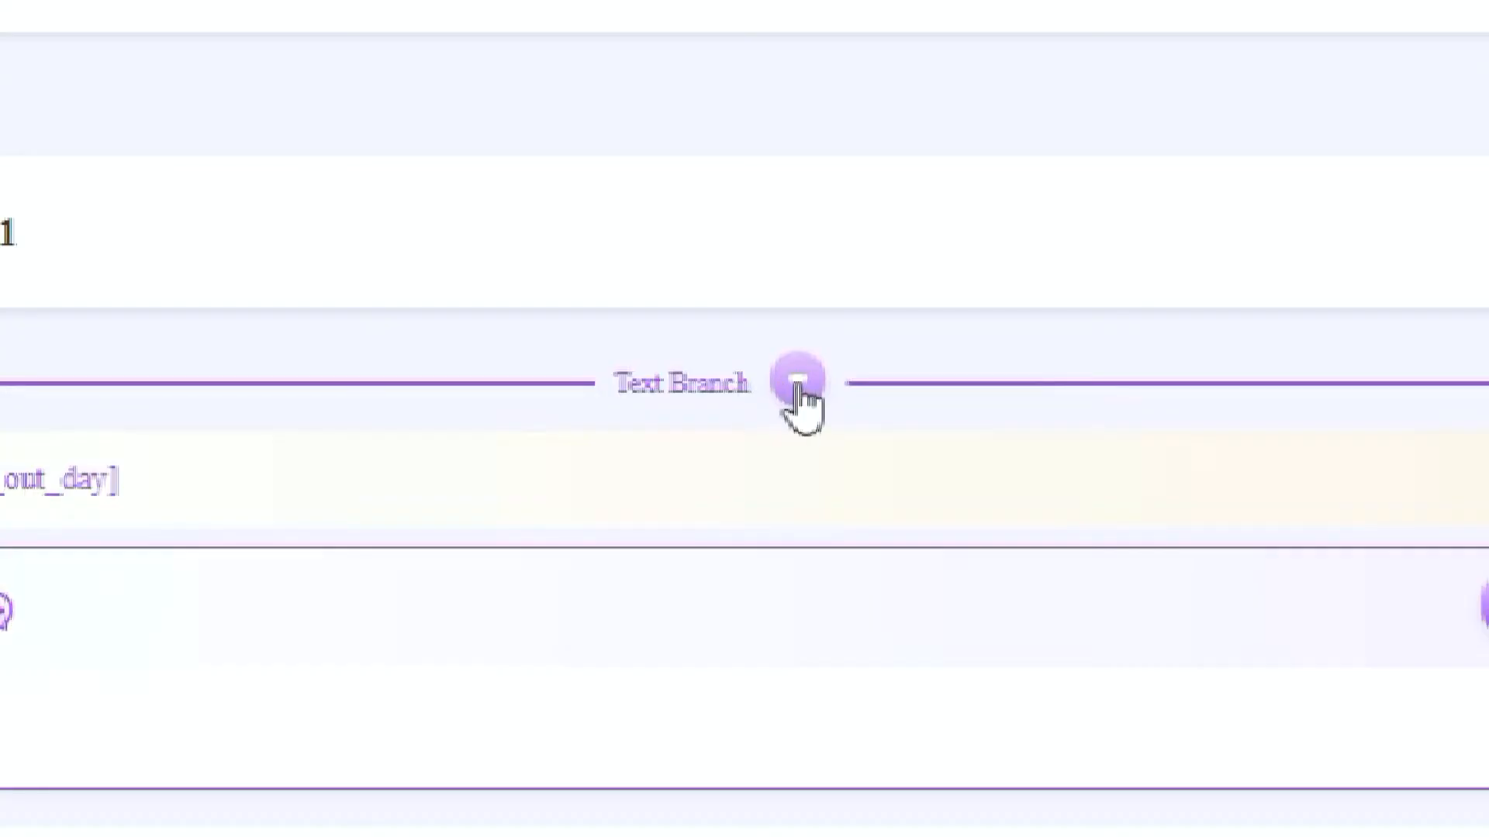
click(798, 380)
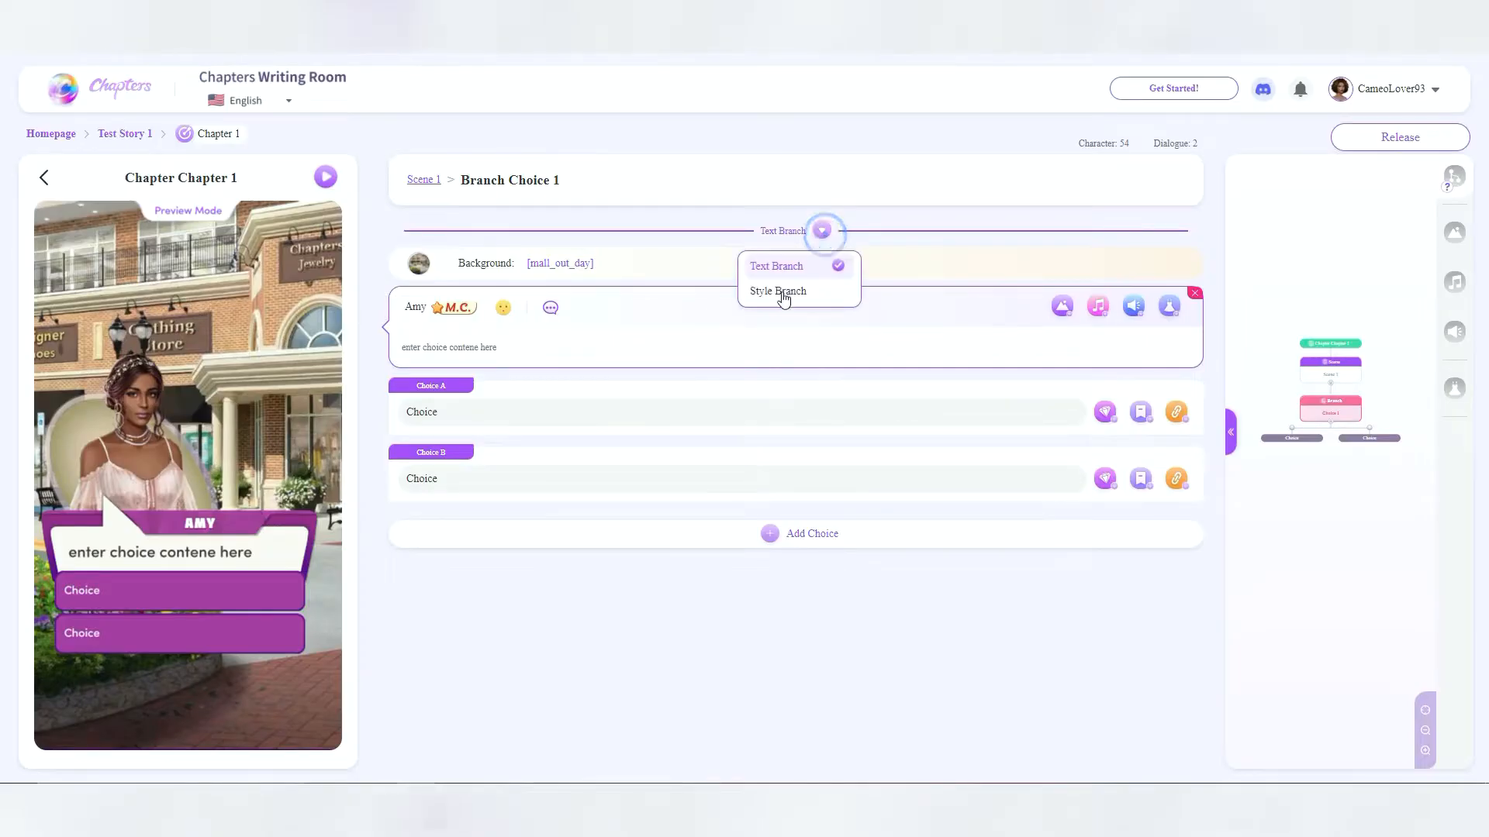
click(813, 299)
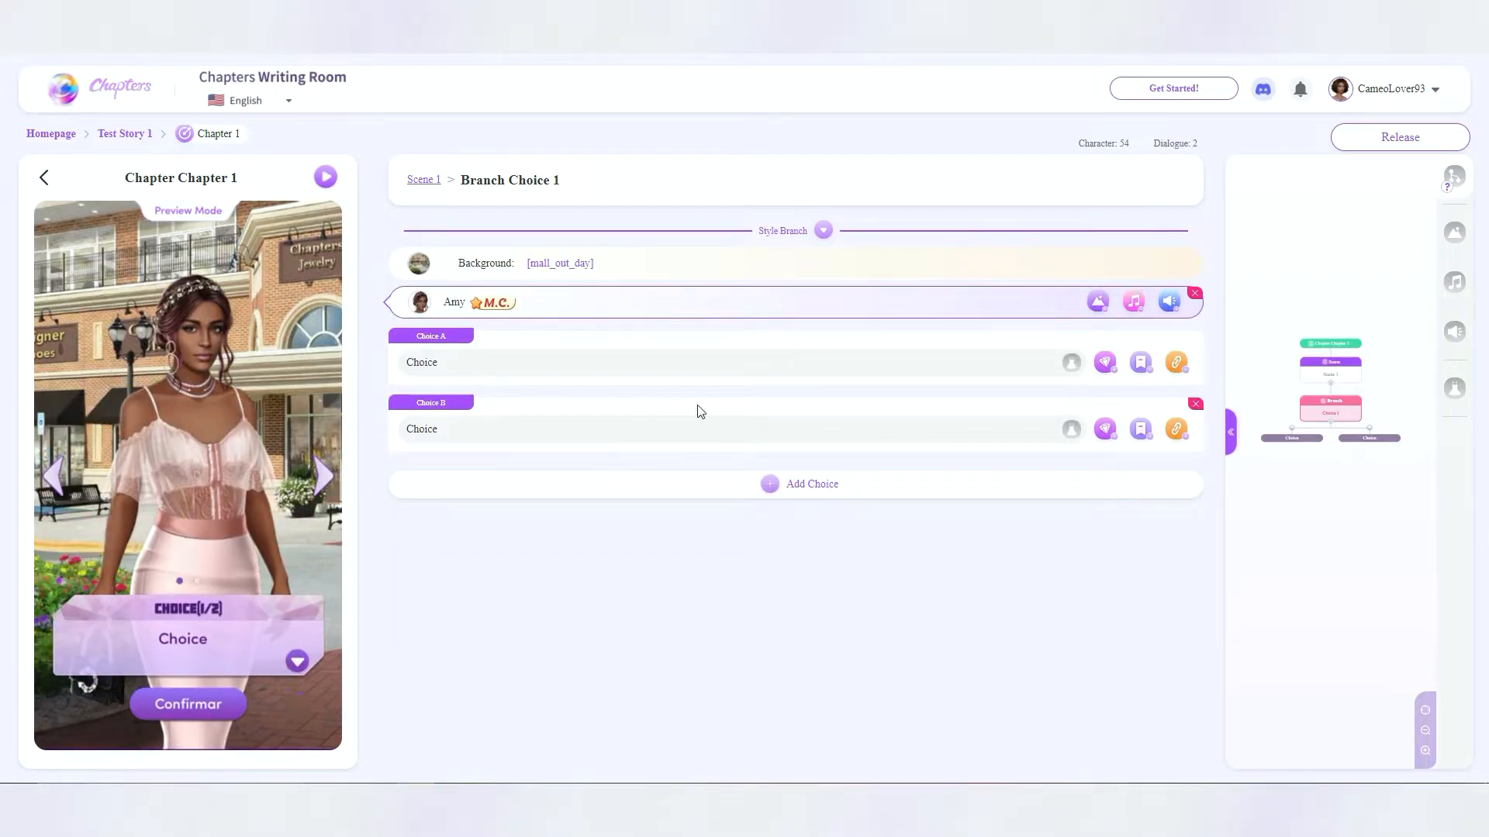
Name the two choices "Something Sexy" and "Something Casual", and add a third choice named "Something Cool"
click(552, 371)
text(Something Sexy)
click(484, 423)
text(Something Casual)
click(767, 484)
click(472, 496)
text(Something Cool)
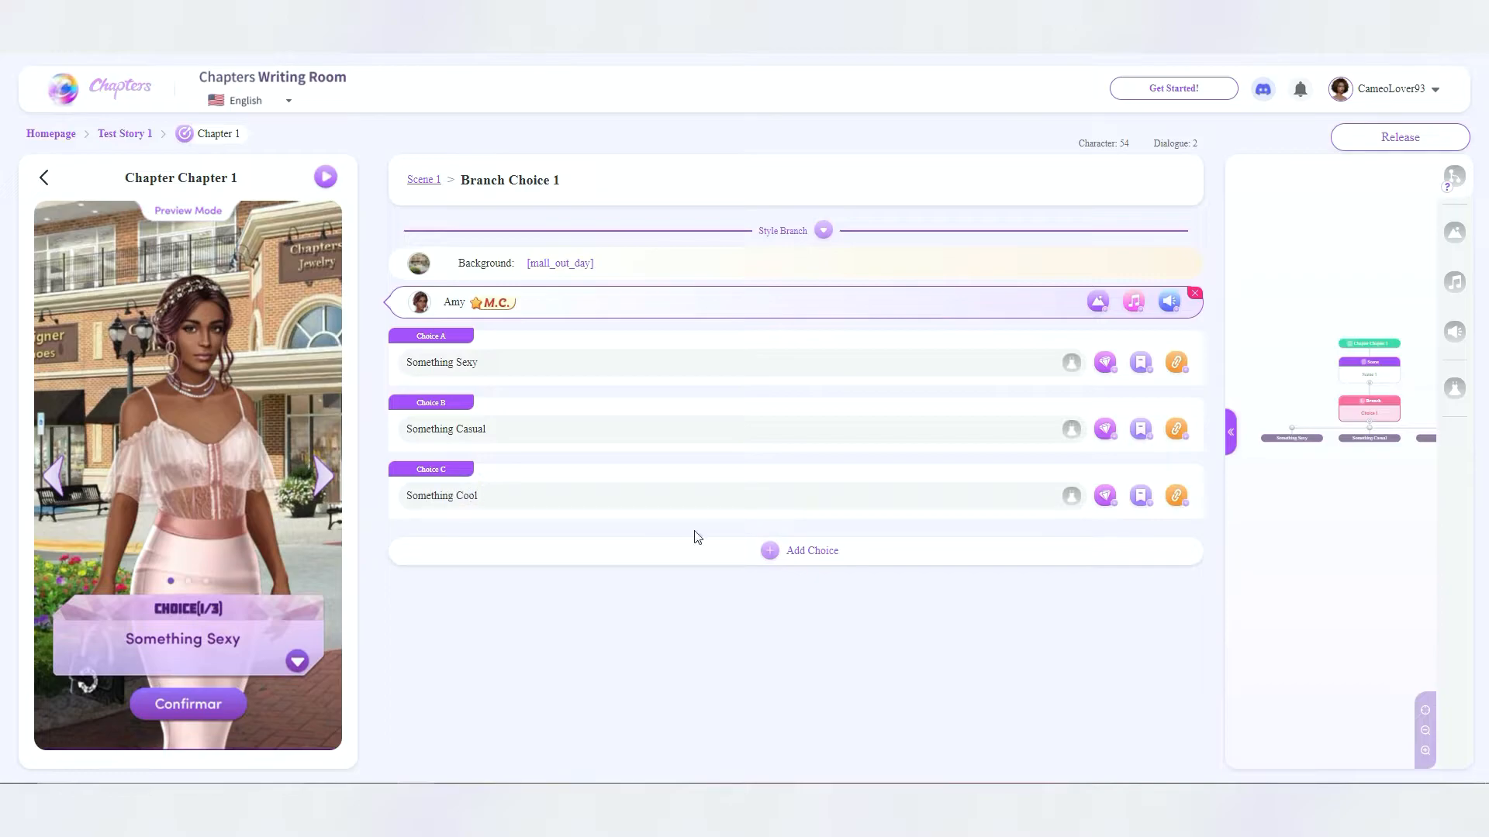
click(701, 552)
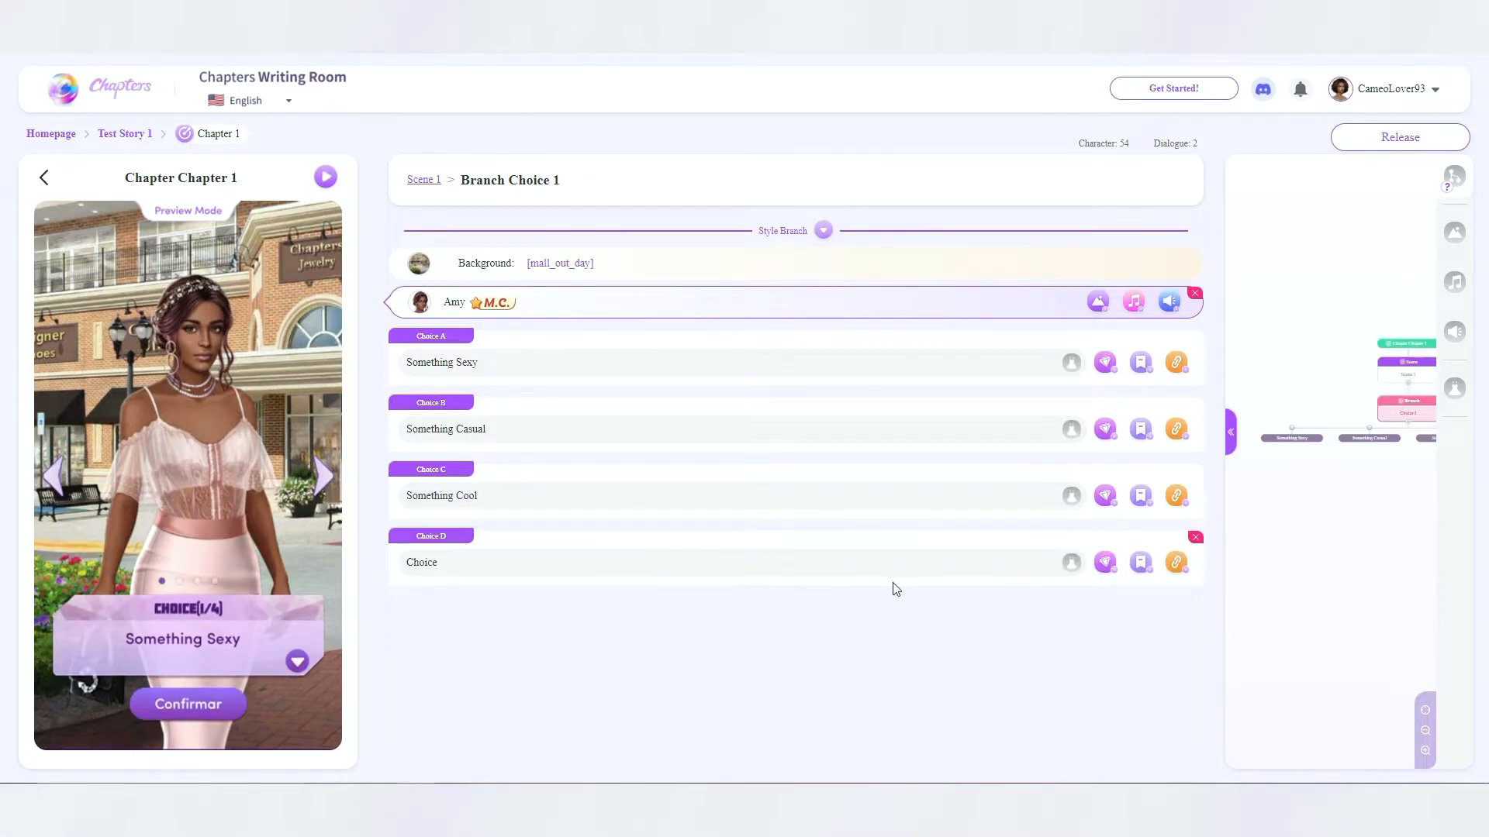
click(1195, 538)
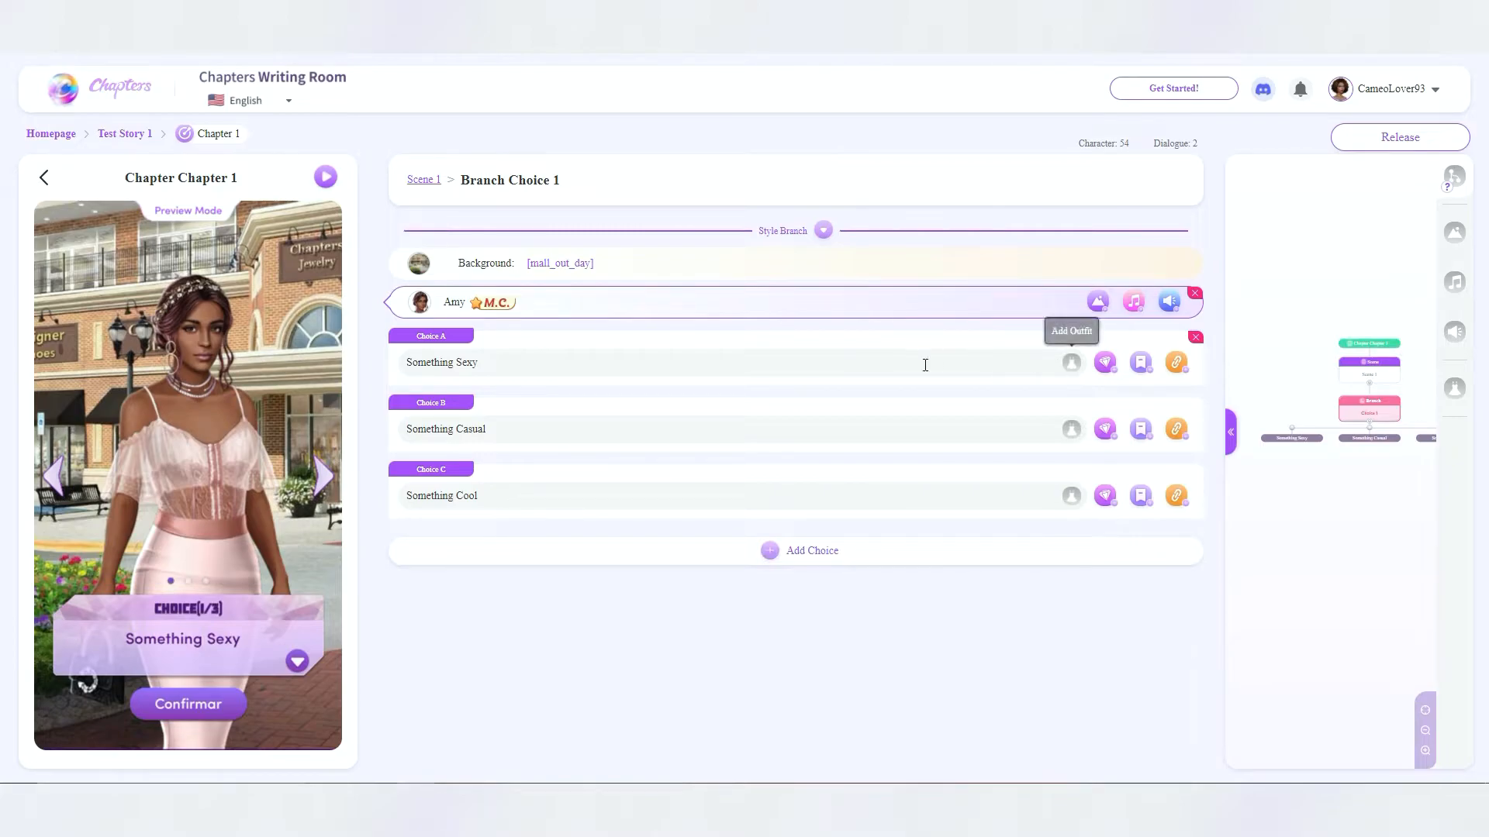
Assign the Default Style outfit to the Something Sexy choice
click(884, 424)
click(921, 357)
click(1071, 372)
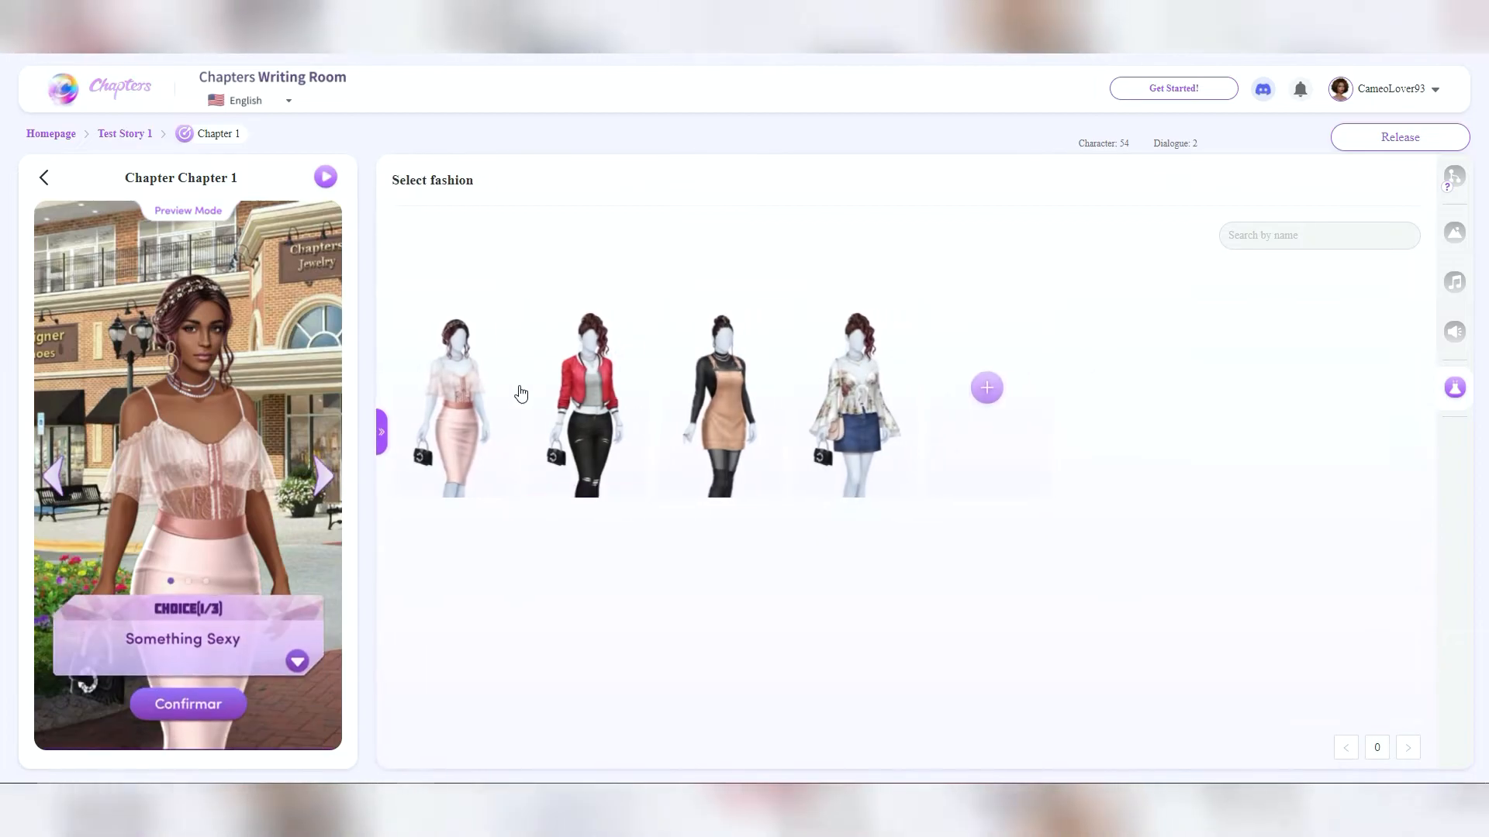
click(476, 393)
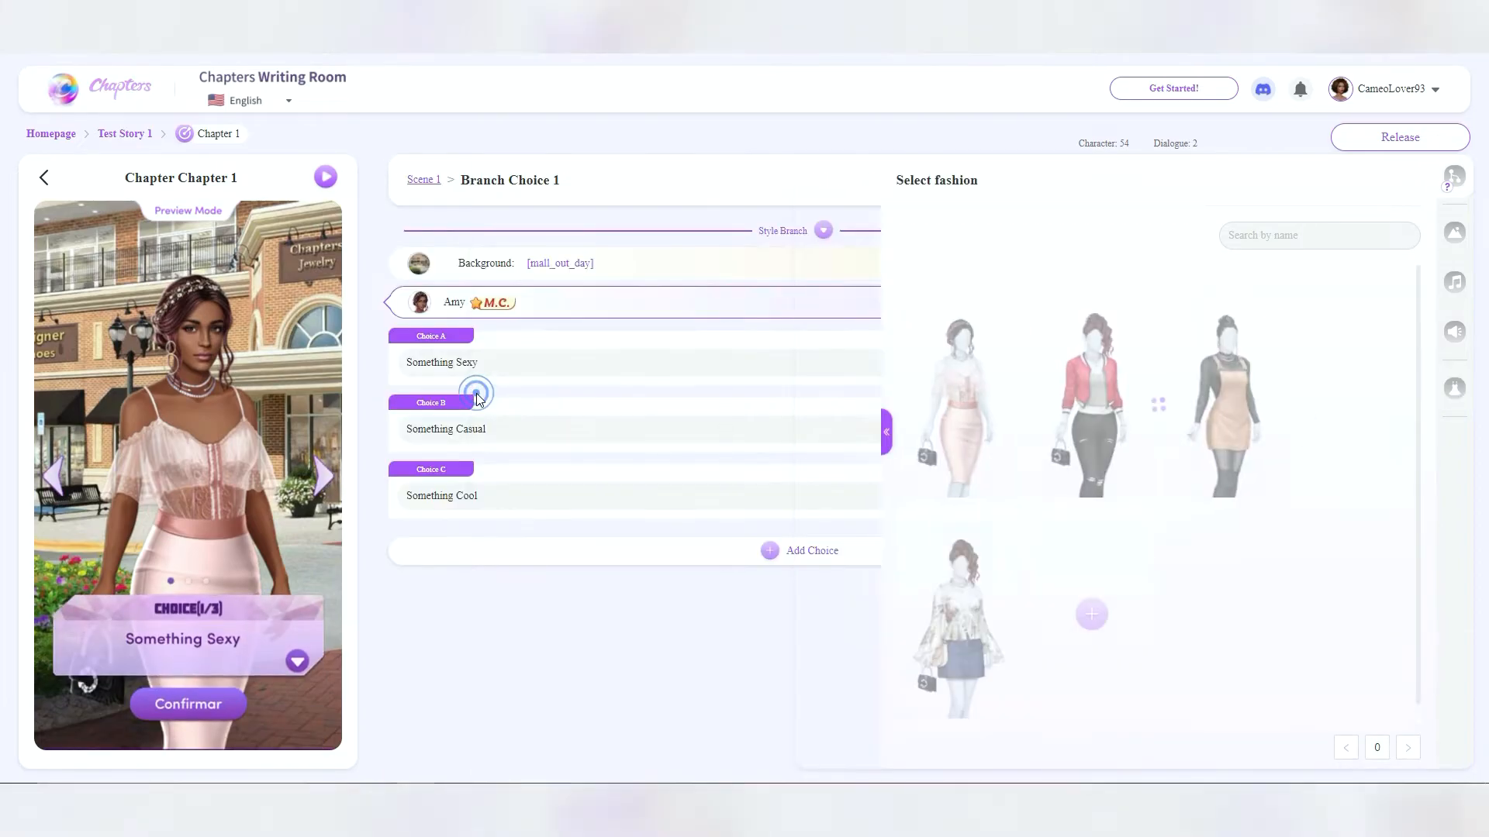
Assign the Casual 2 outfit to the Something Casual choice and the Casual 1 outfit to Something Cool
click(770, 425)
click(1071, 429)
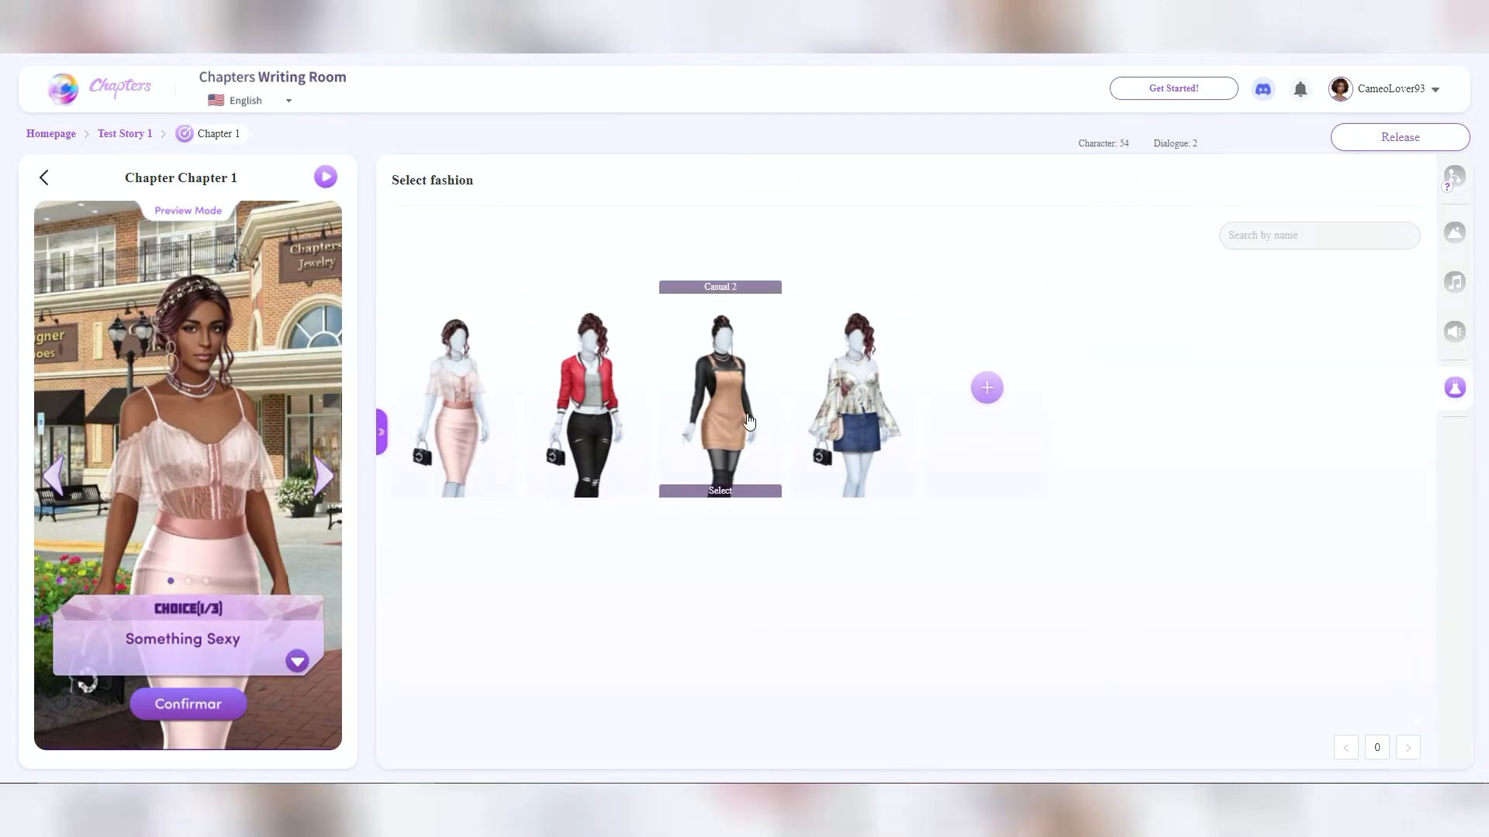
click(748, 418)
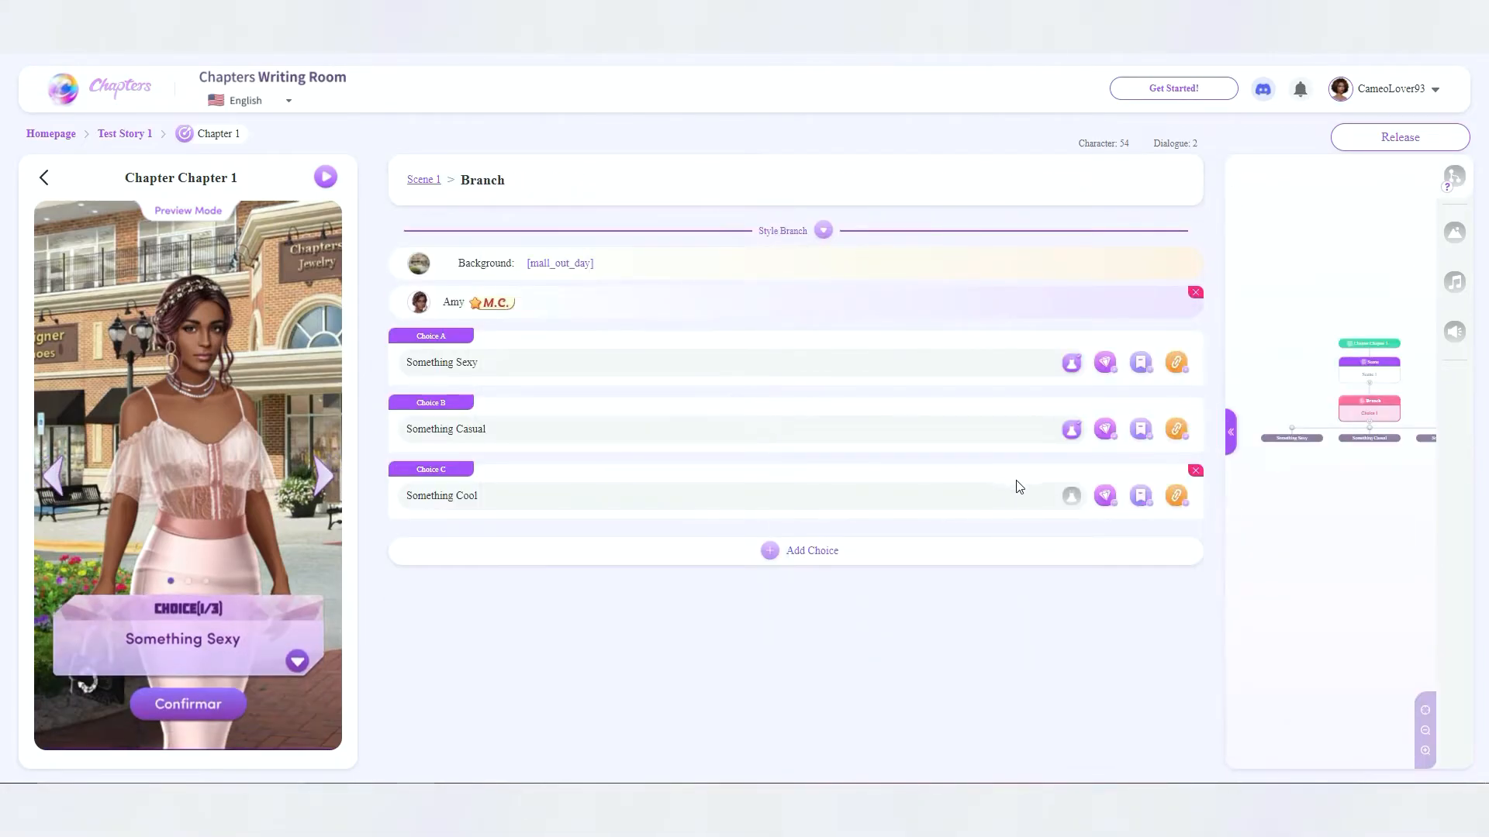
click(1071, 495)
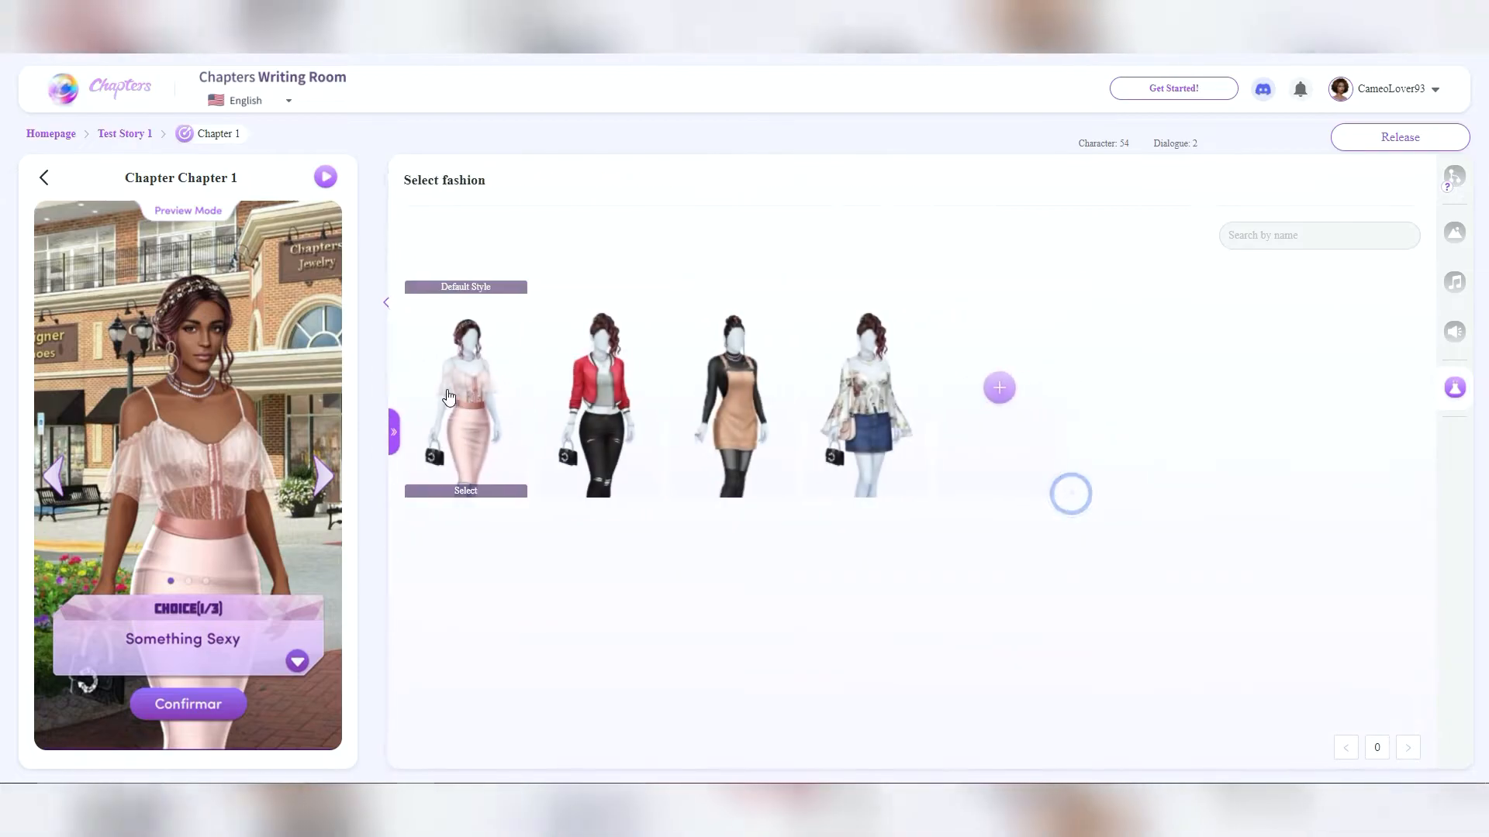
click(586, 409)
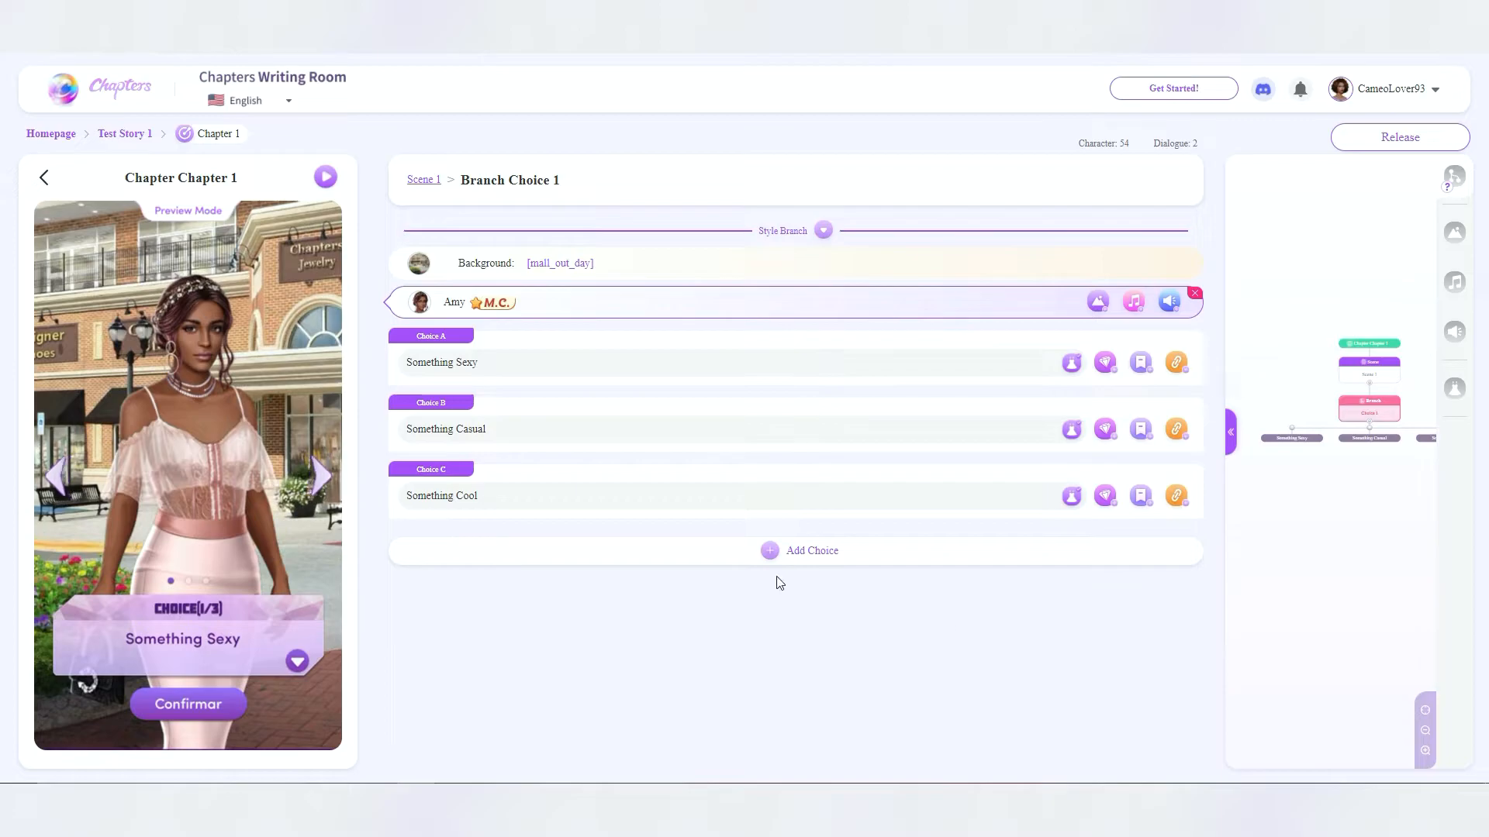
Play the branch in Game Mode and go through the three outfit choices to check them
click(325, 177)
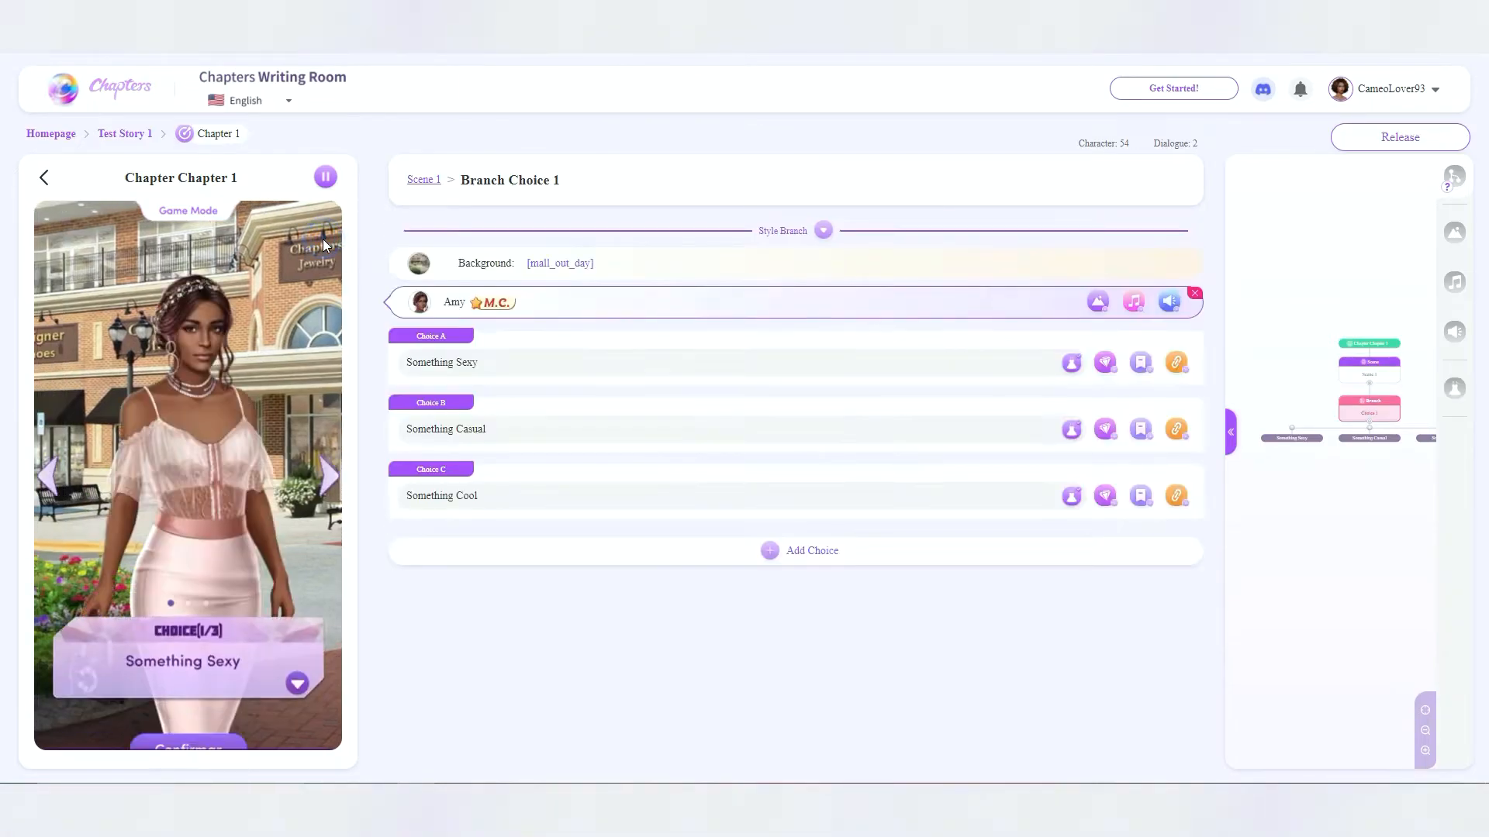
click(323, 476)
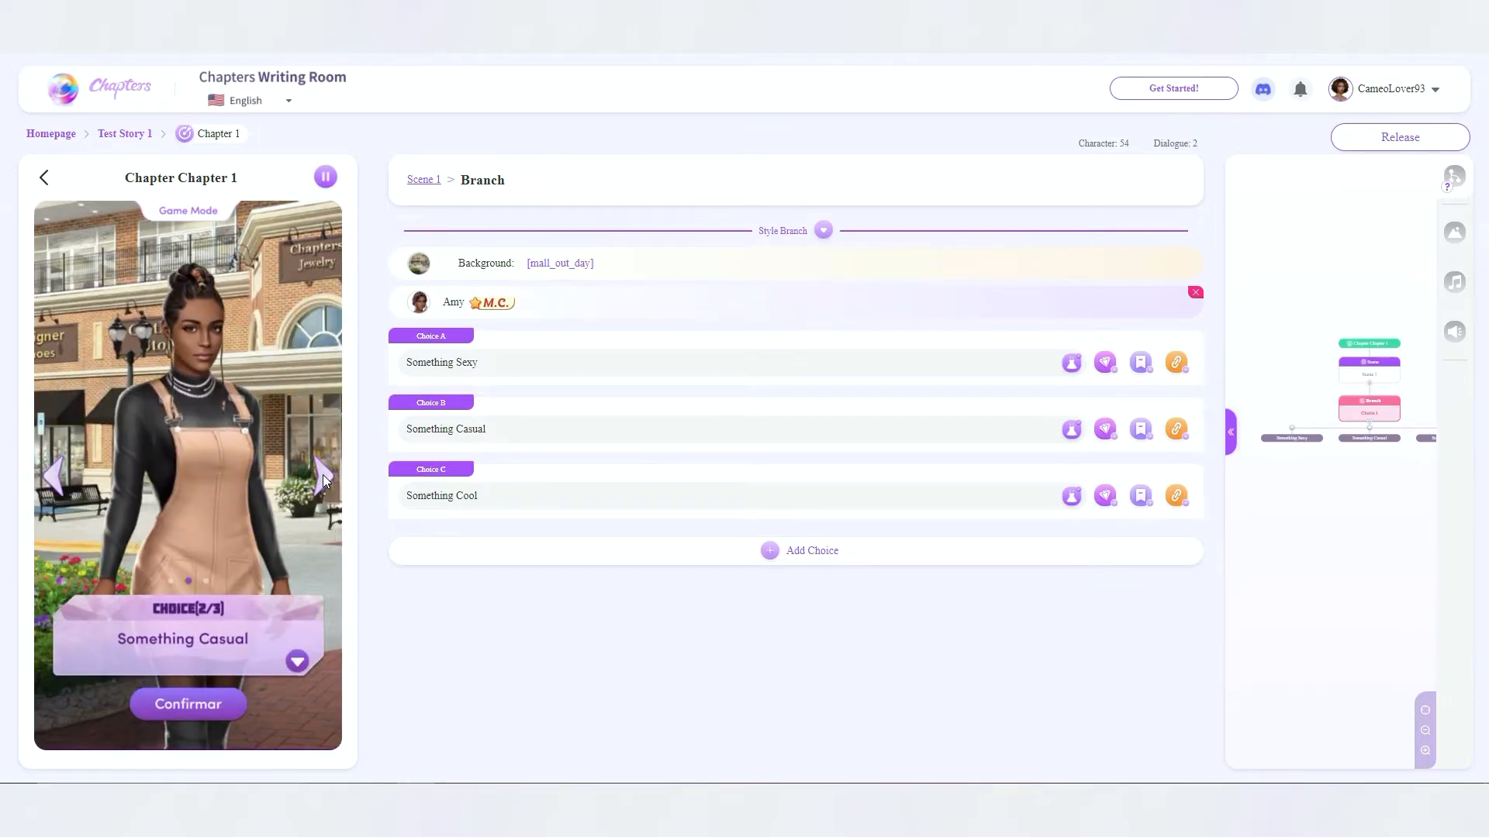
click(322, 478)
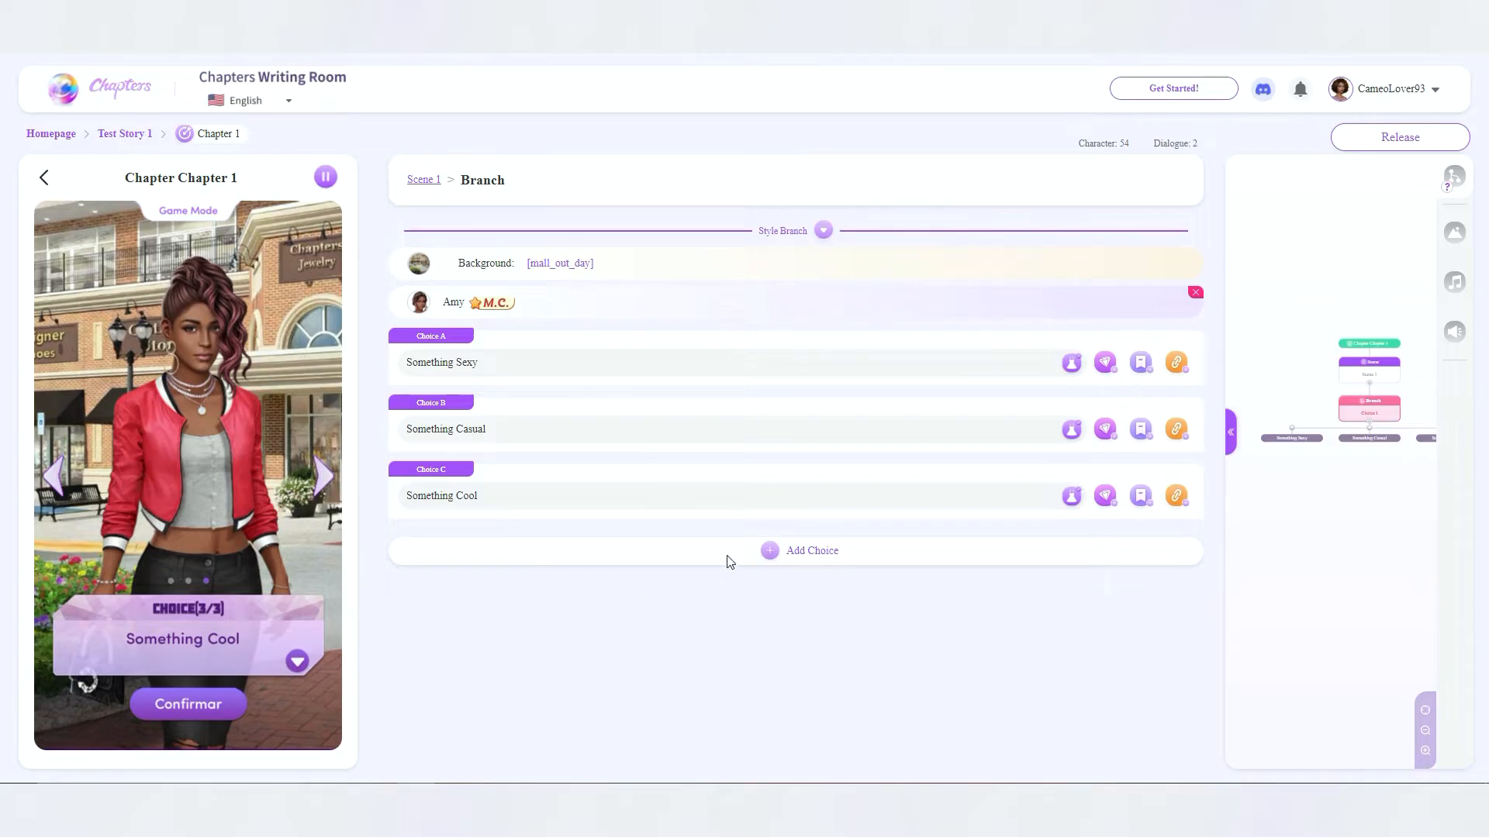
Expand the chapter's flow chart and add a new scene under the Something Casual choice
click(1232, 434)
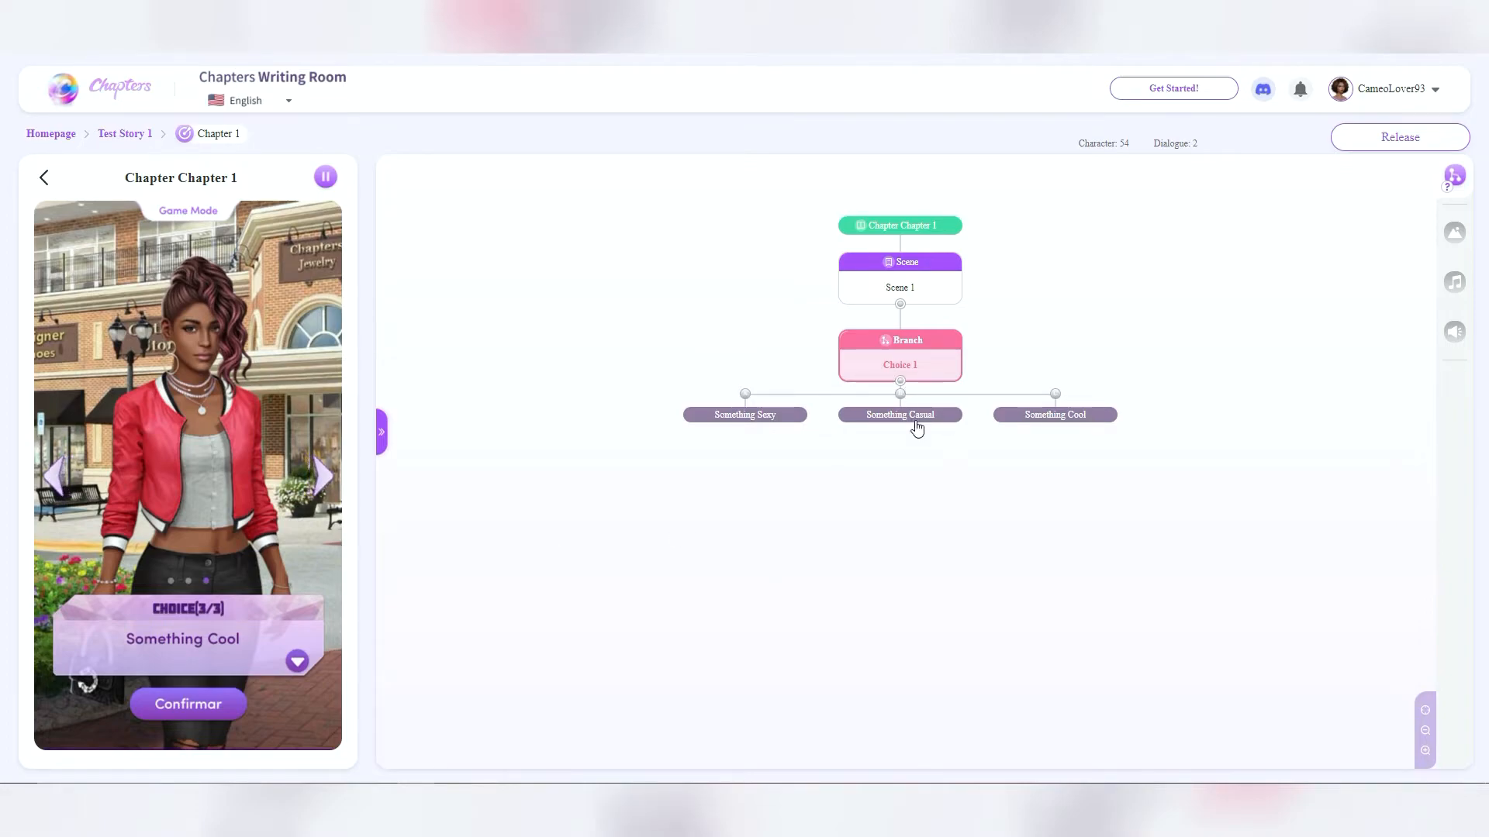
click(784, 421)
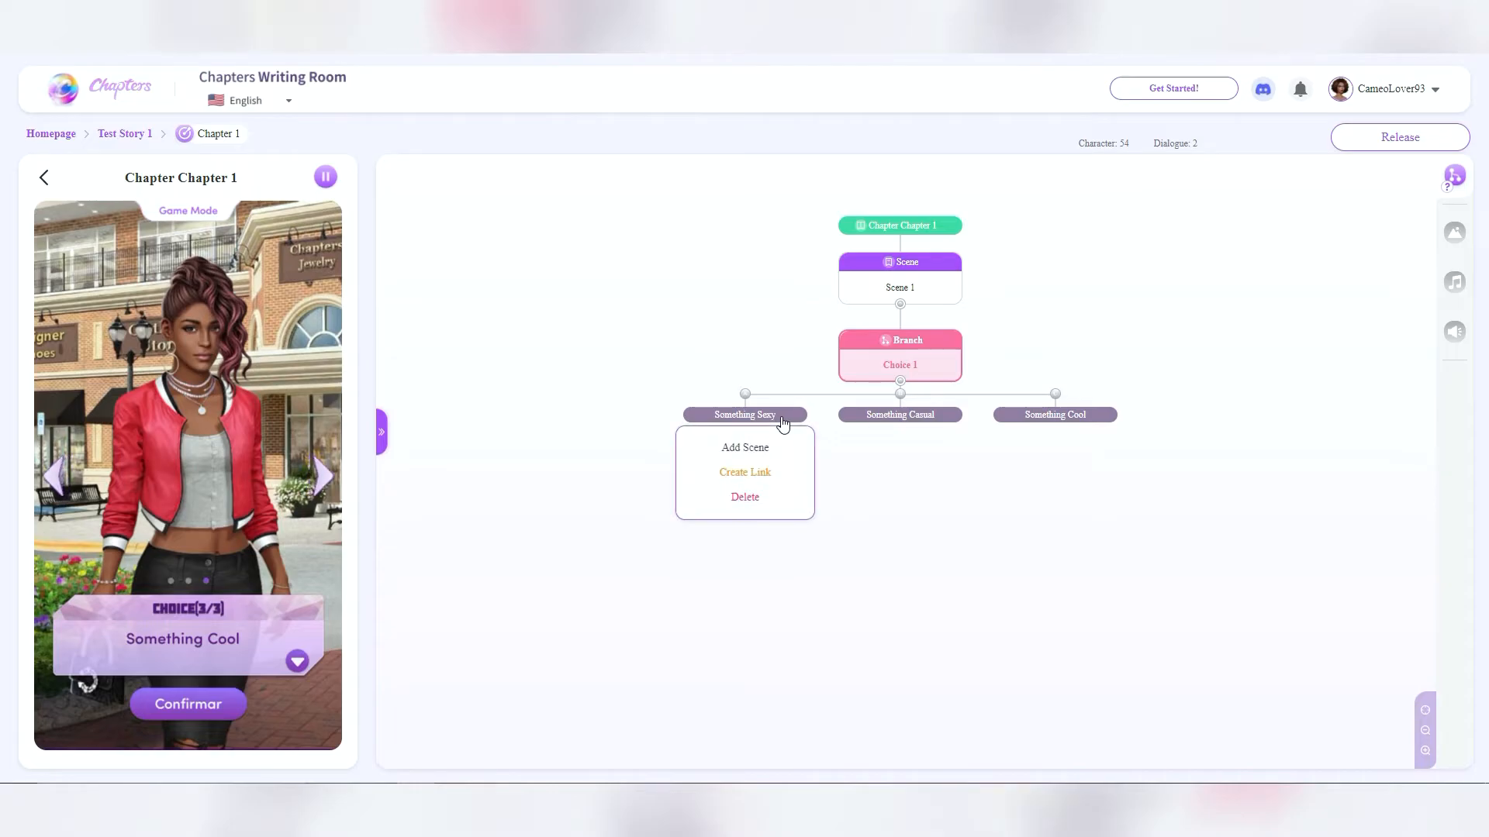
click(901, 422)
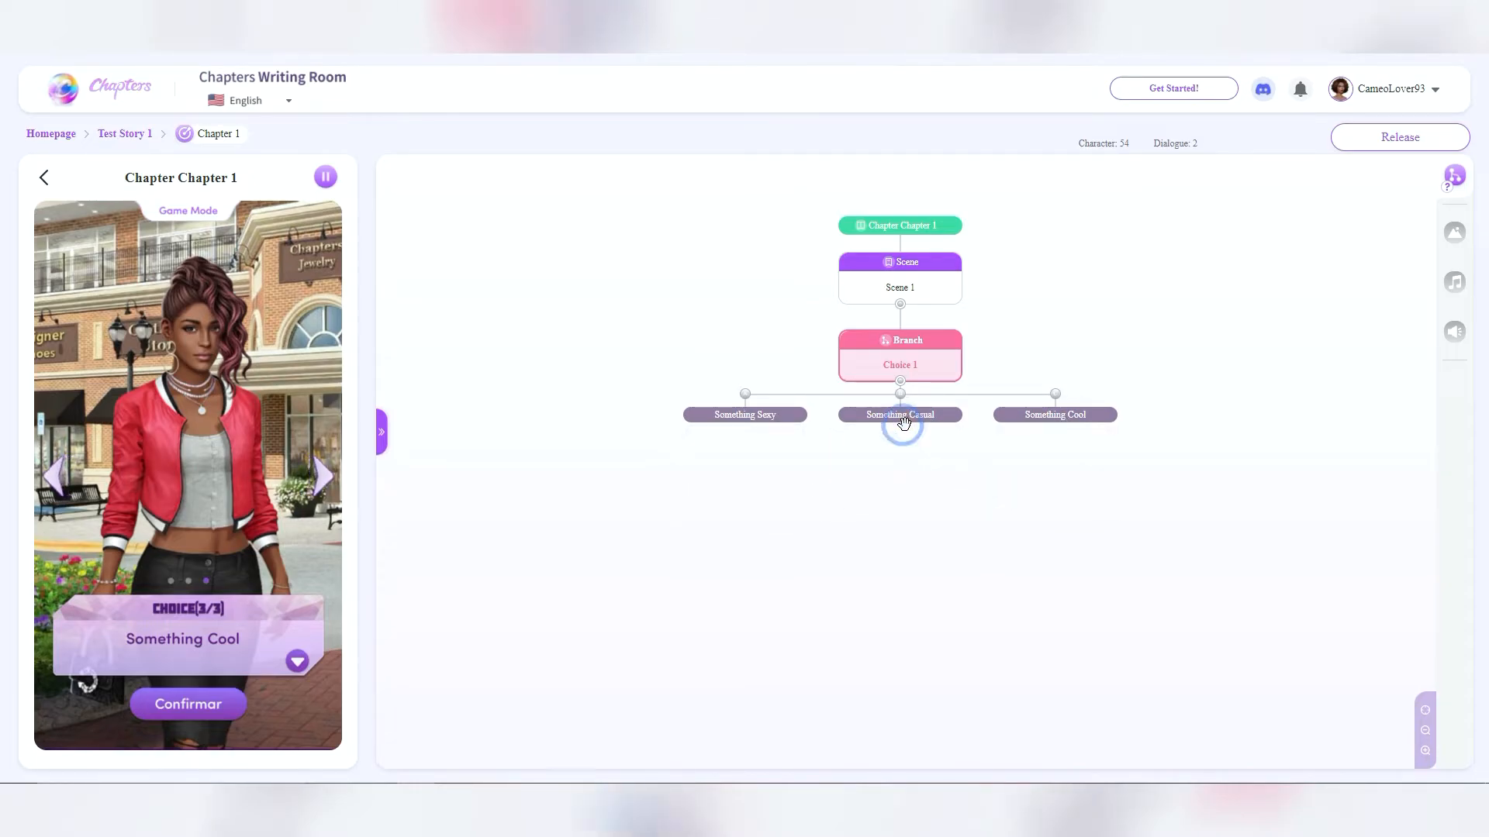
click(908, 423)
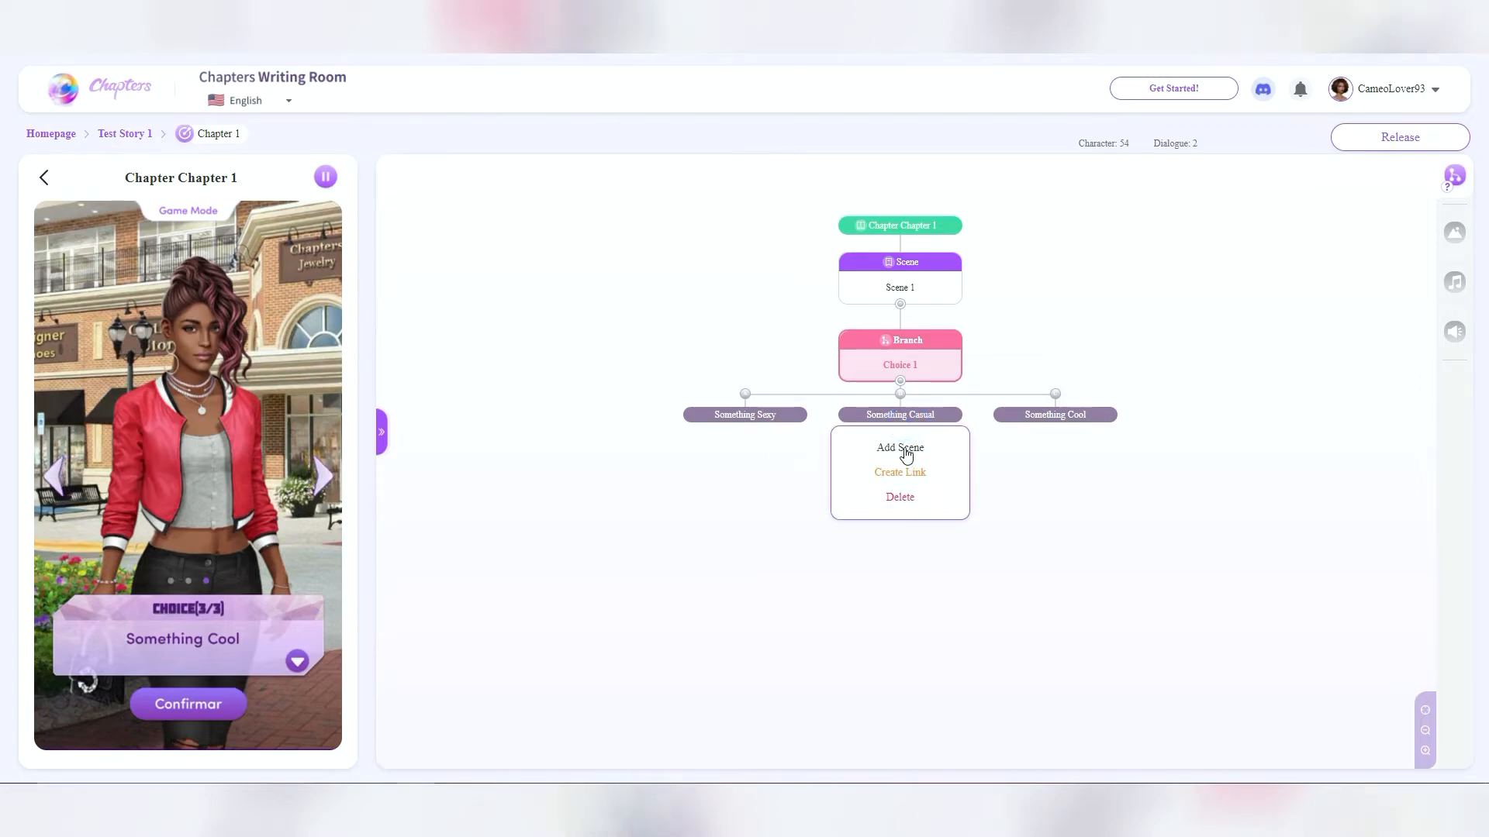
click(905, 450)
click(926, 465)
click(927, 465)
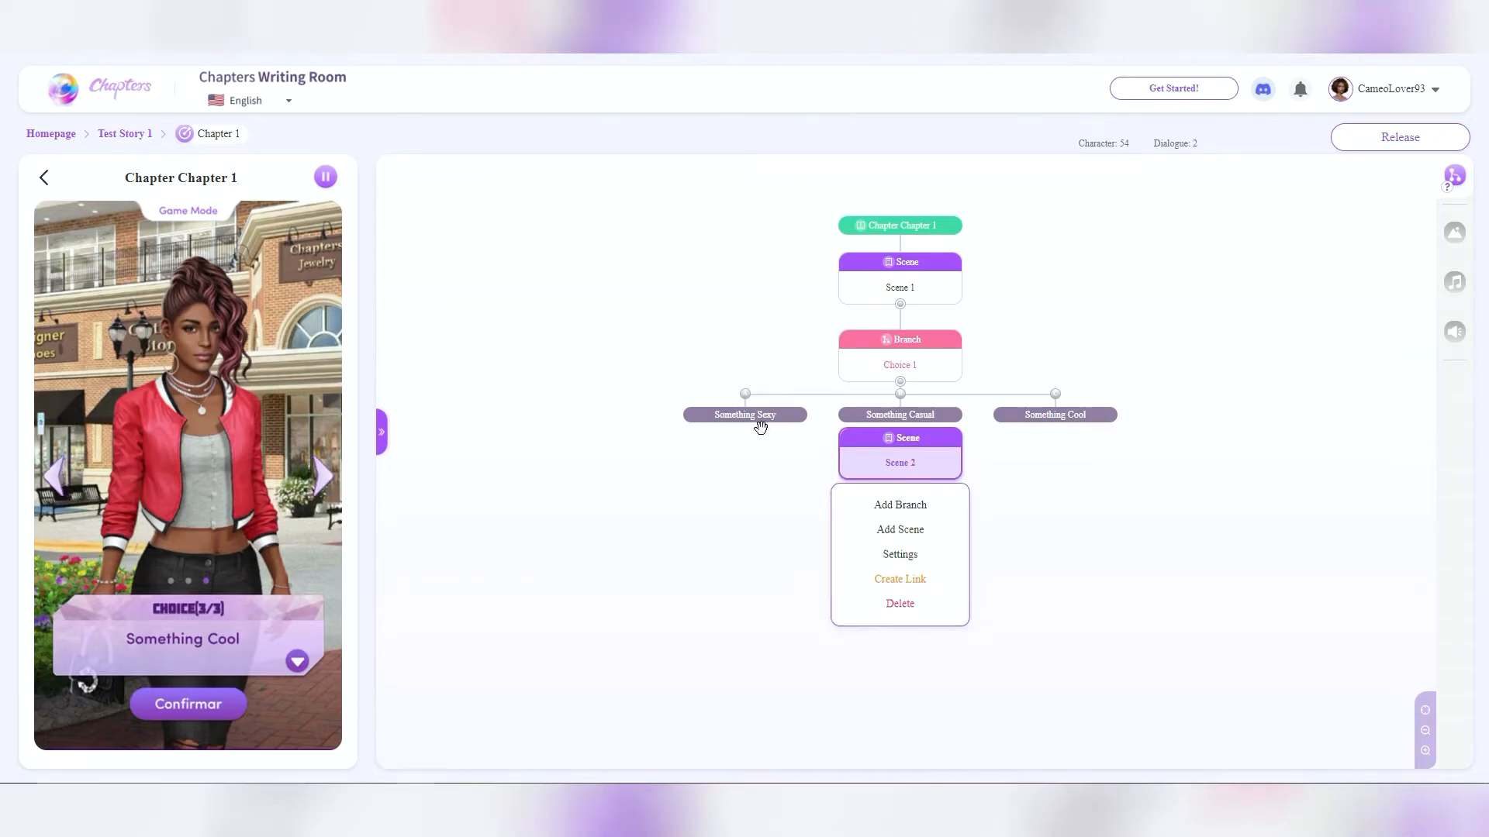
click(774, 420)
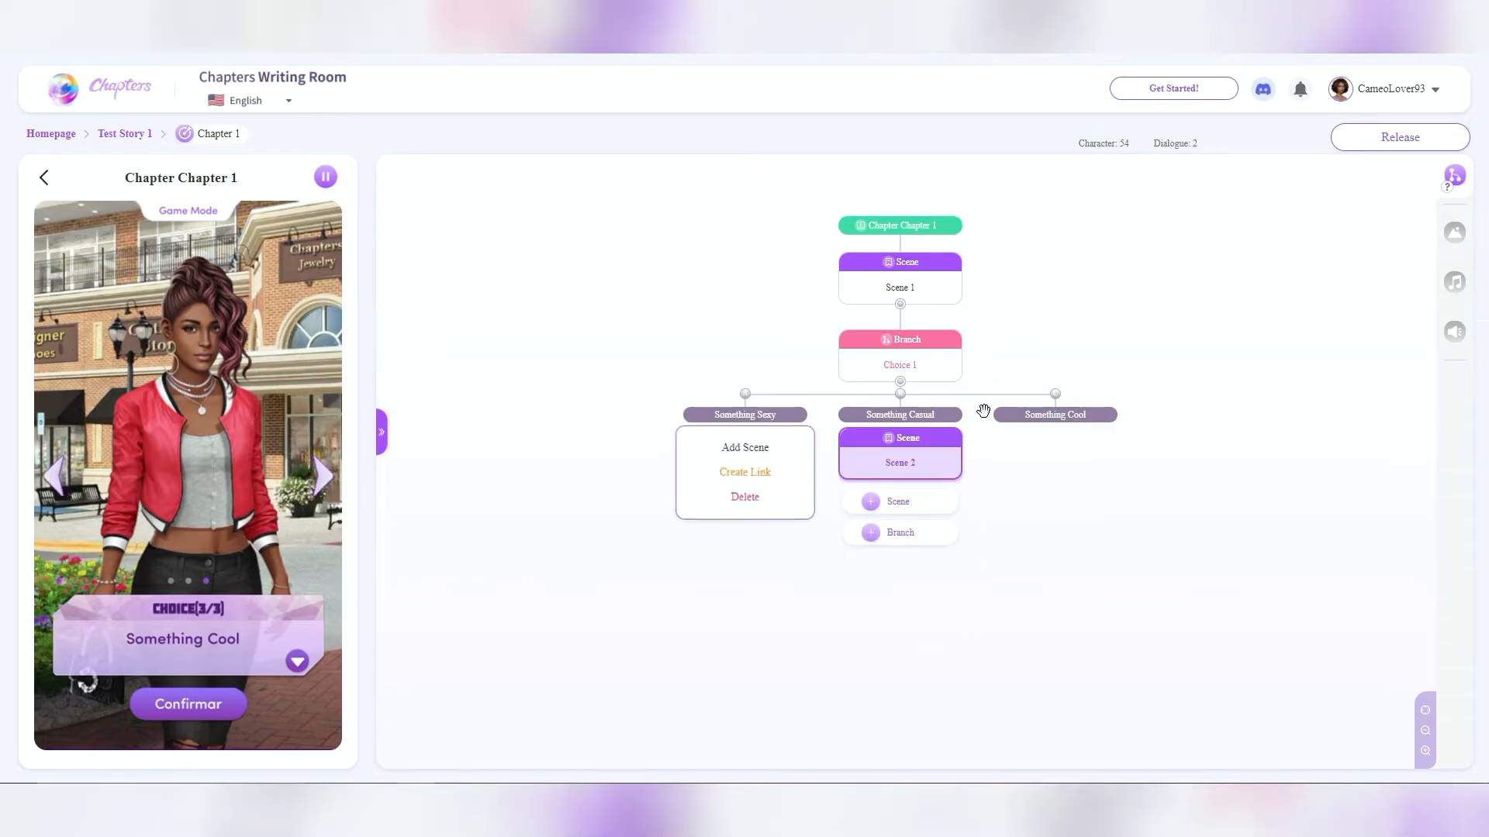
mouse_move(1021, 421)
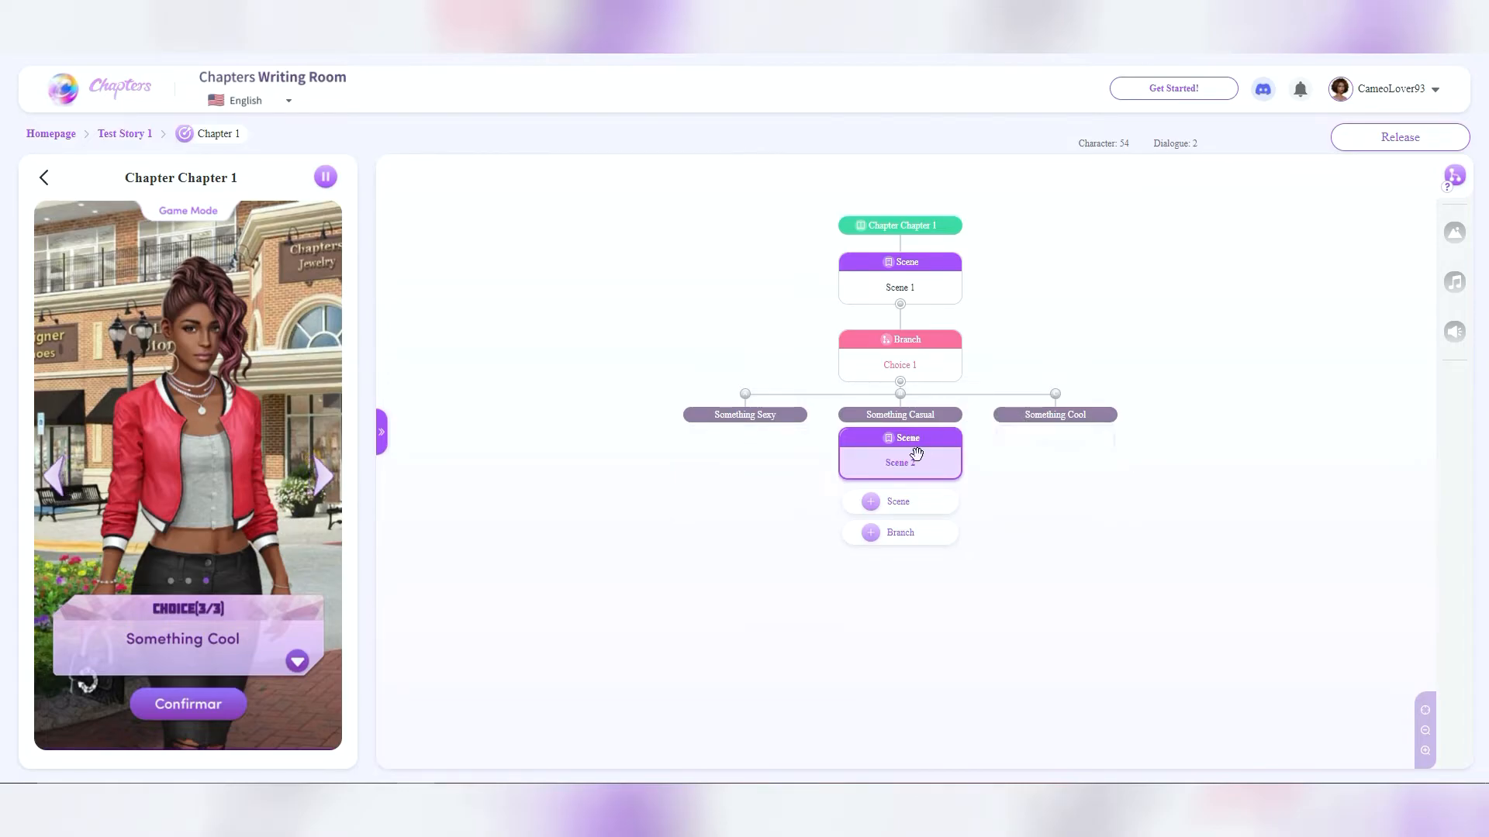
Link the Something Cool and Something Sexy choices to Scene 2 in the chapter's flow chart
mouse_move(923, 457)
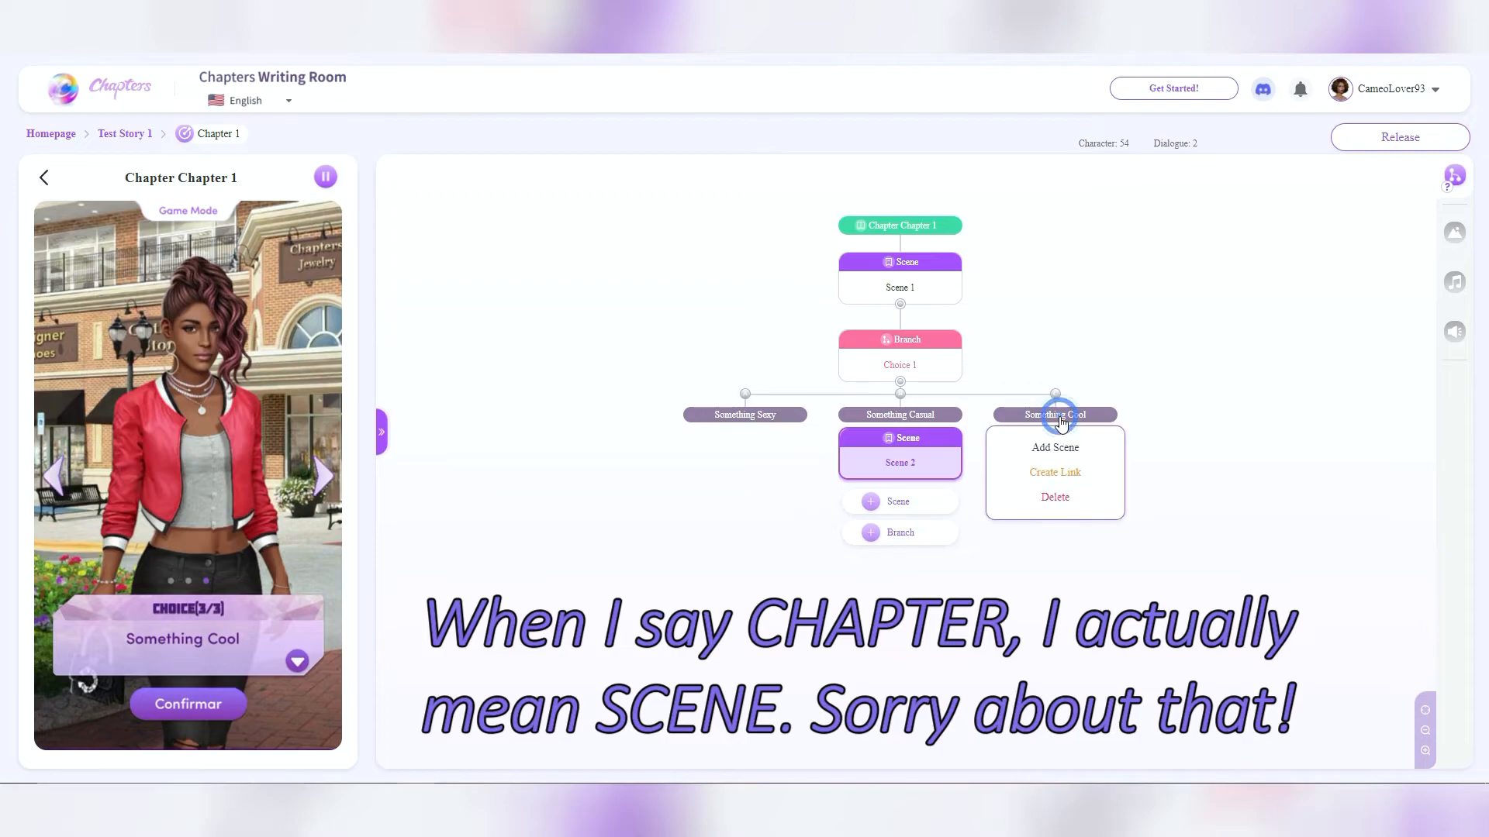
mouse_move(1067, 420)
click(1073, 475)
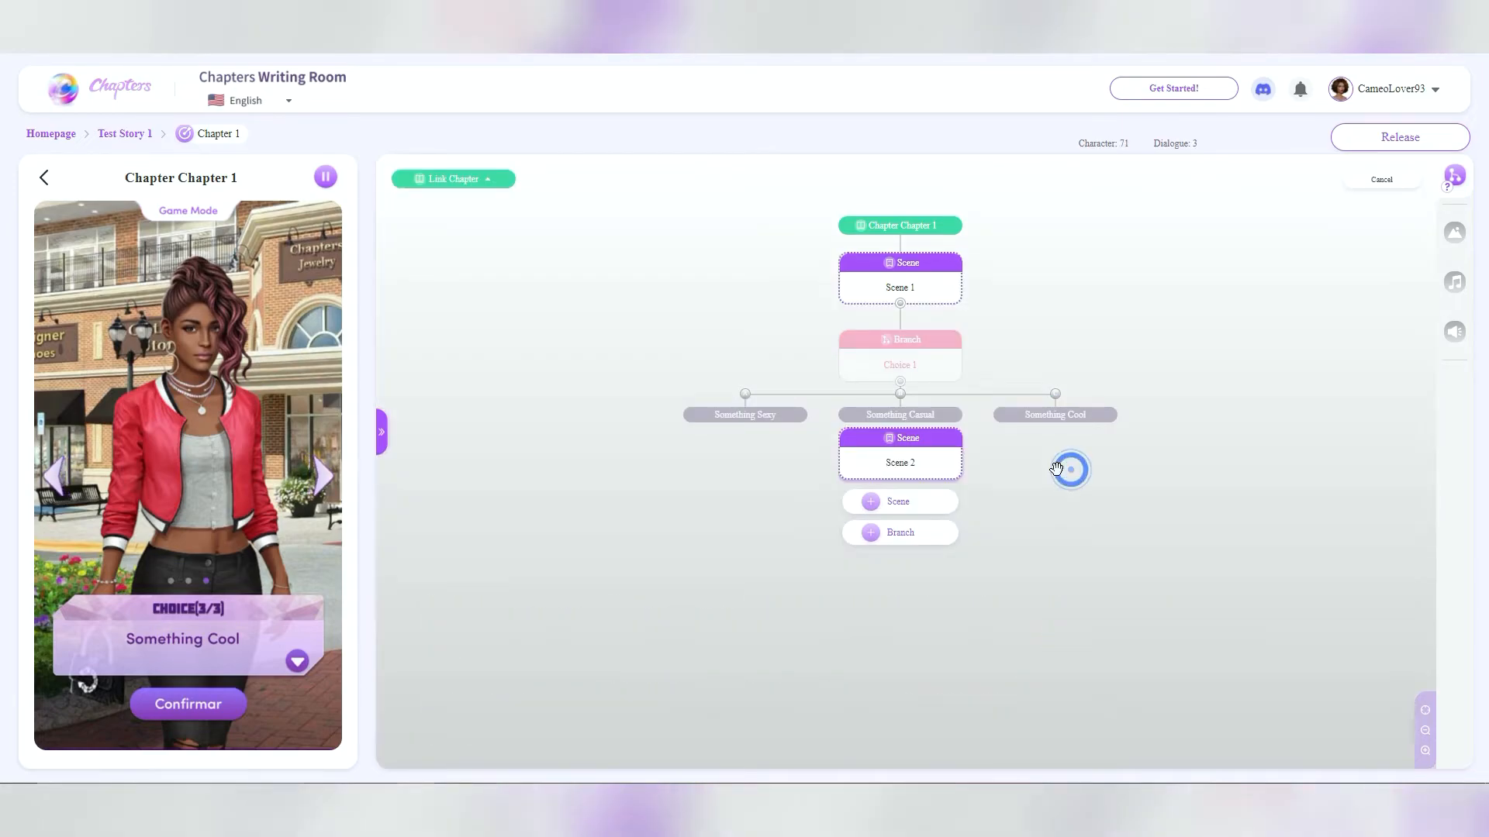
click(932, 456)
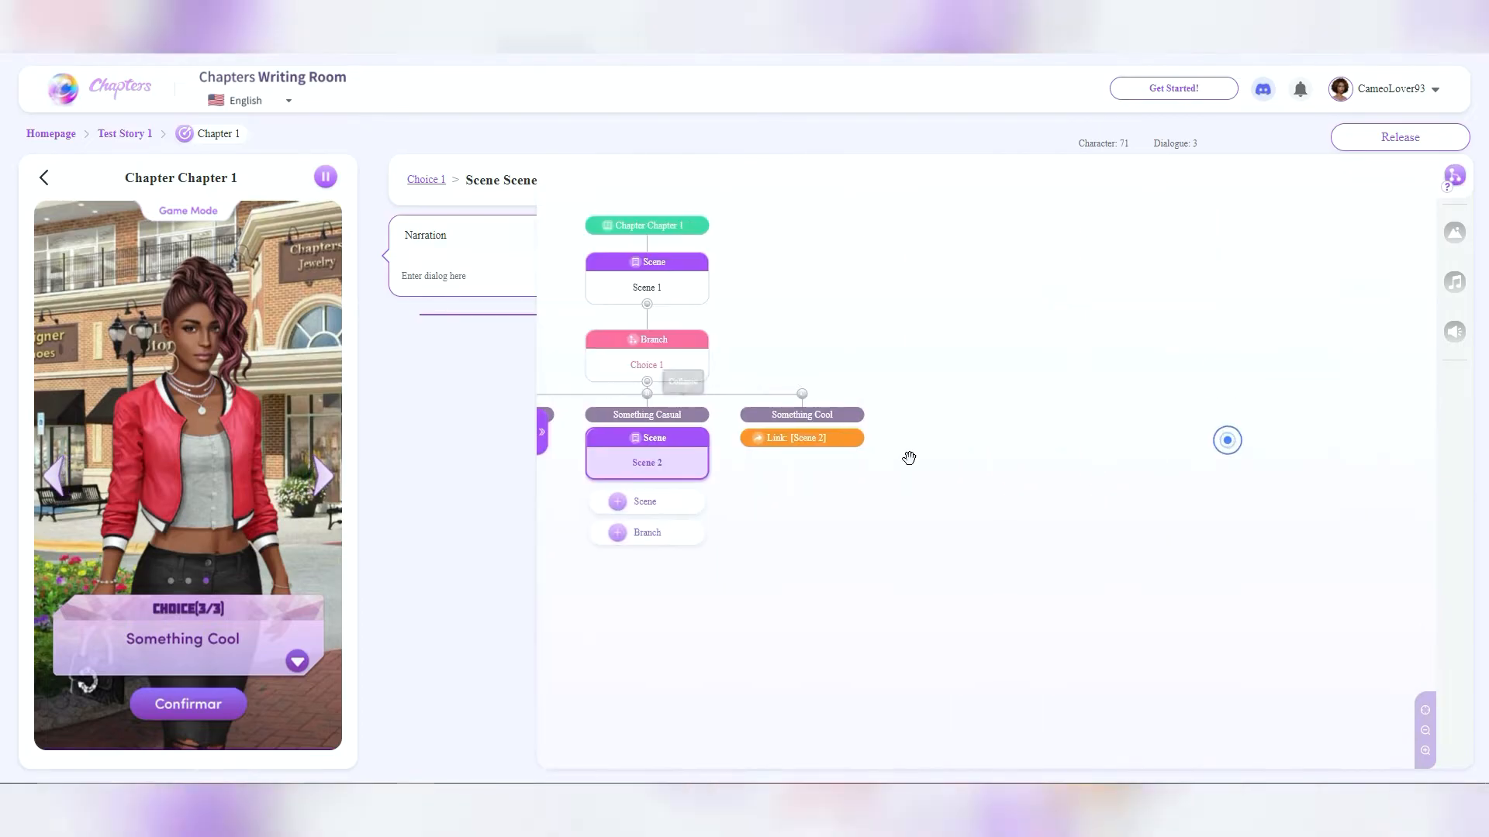
click(796, 424)
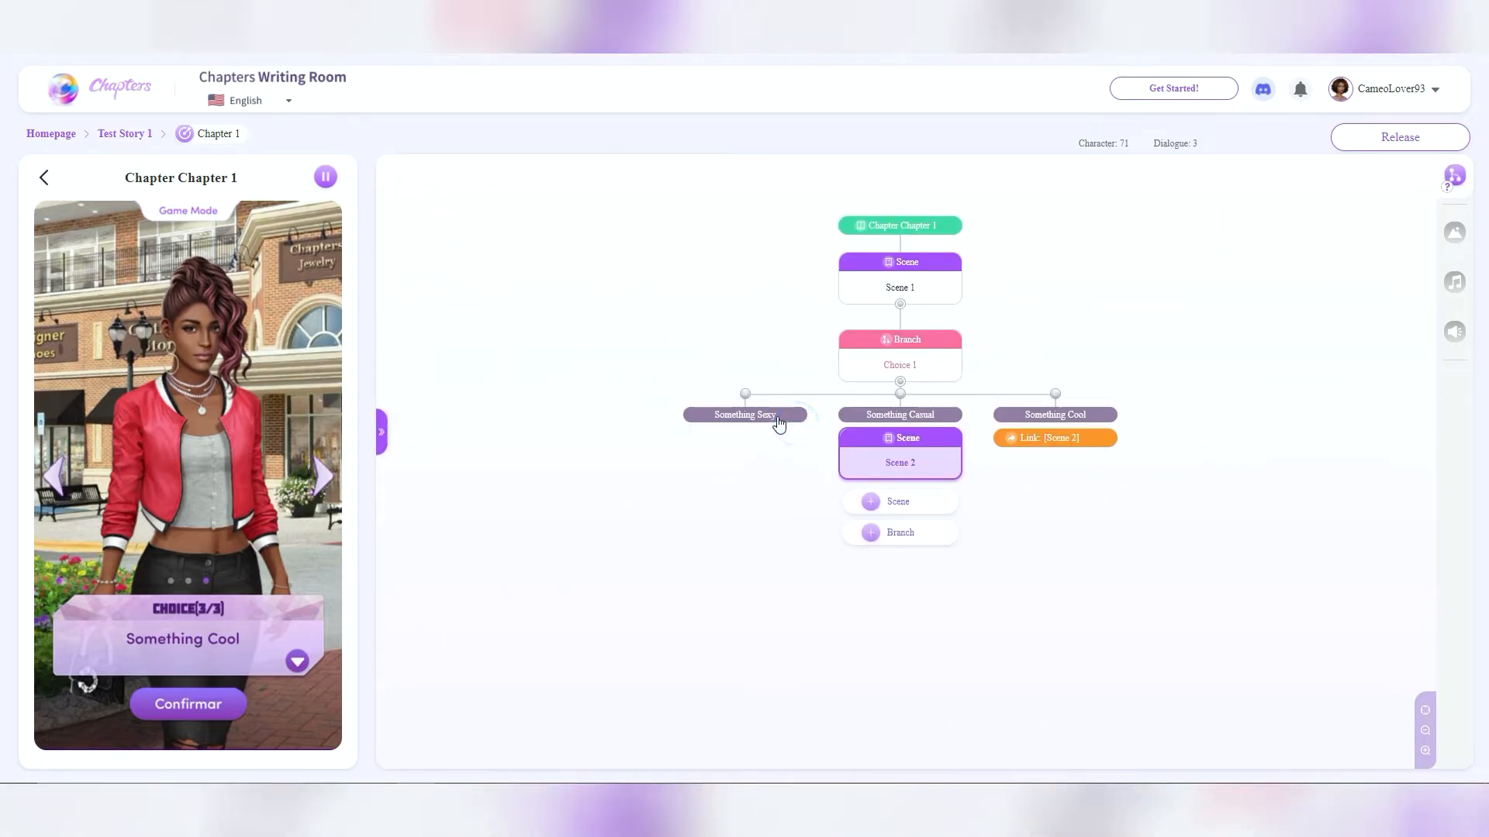
click(763, 471)
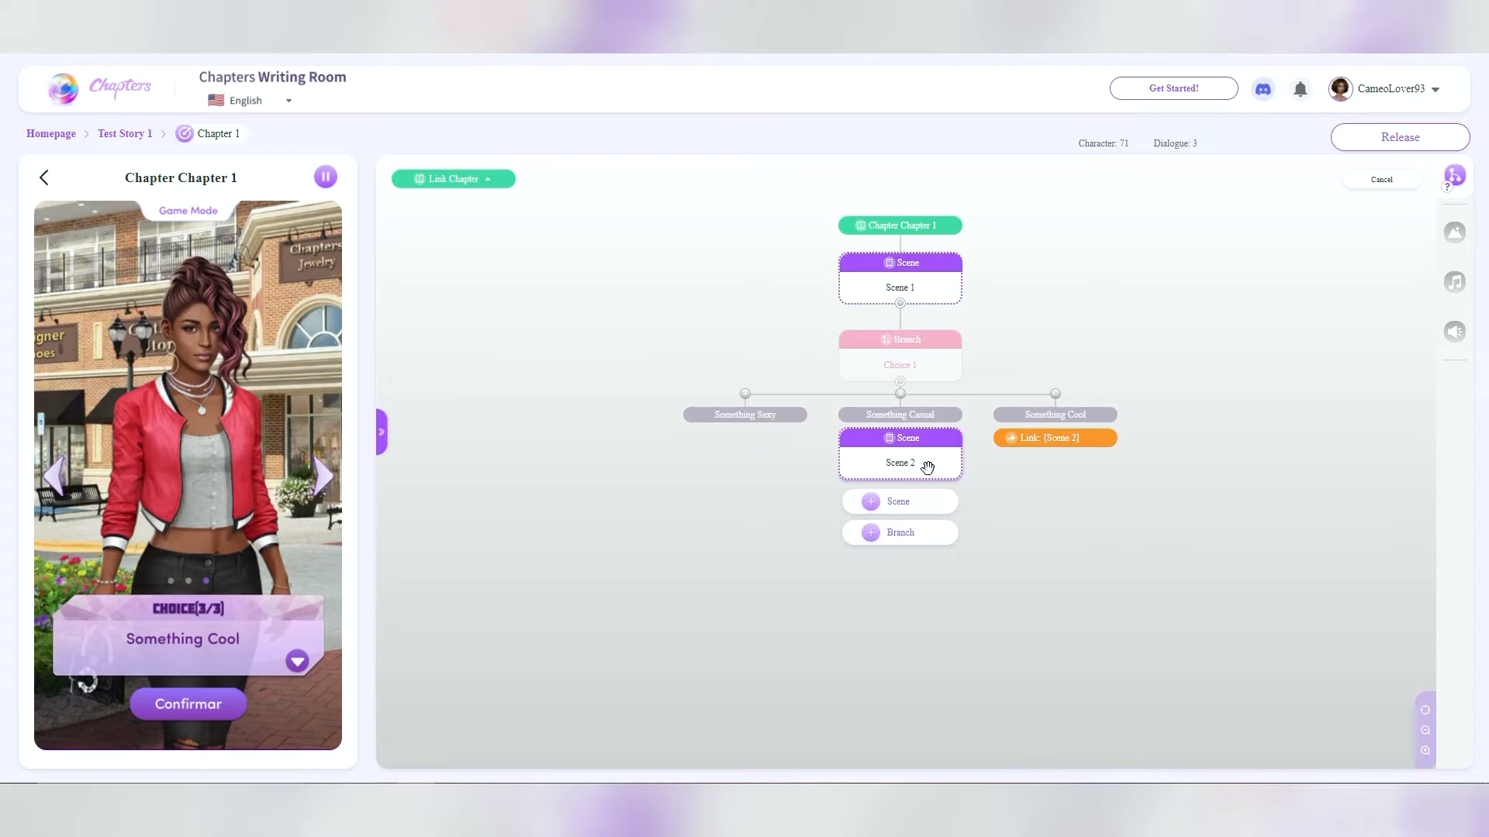
click(927, 466)
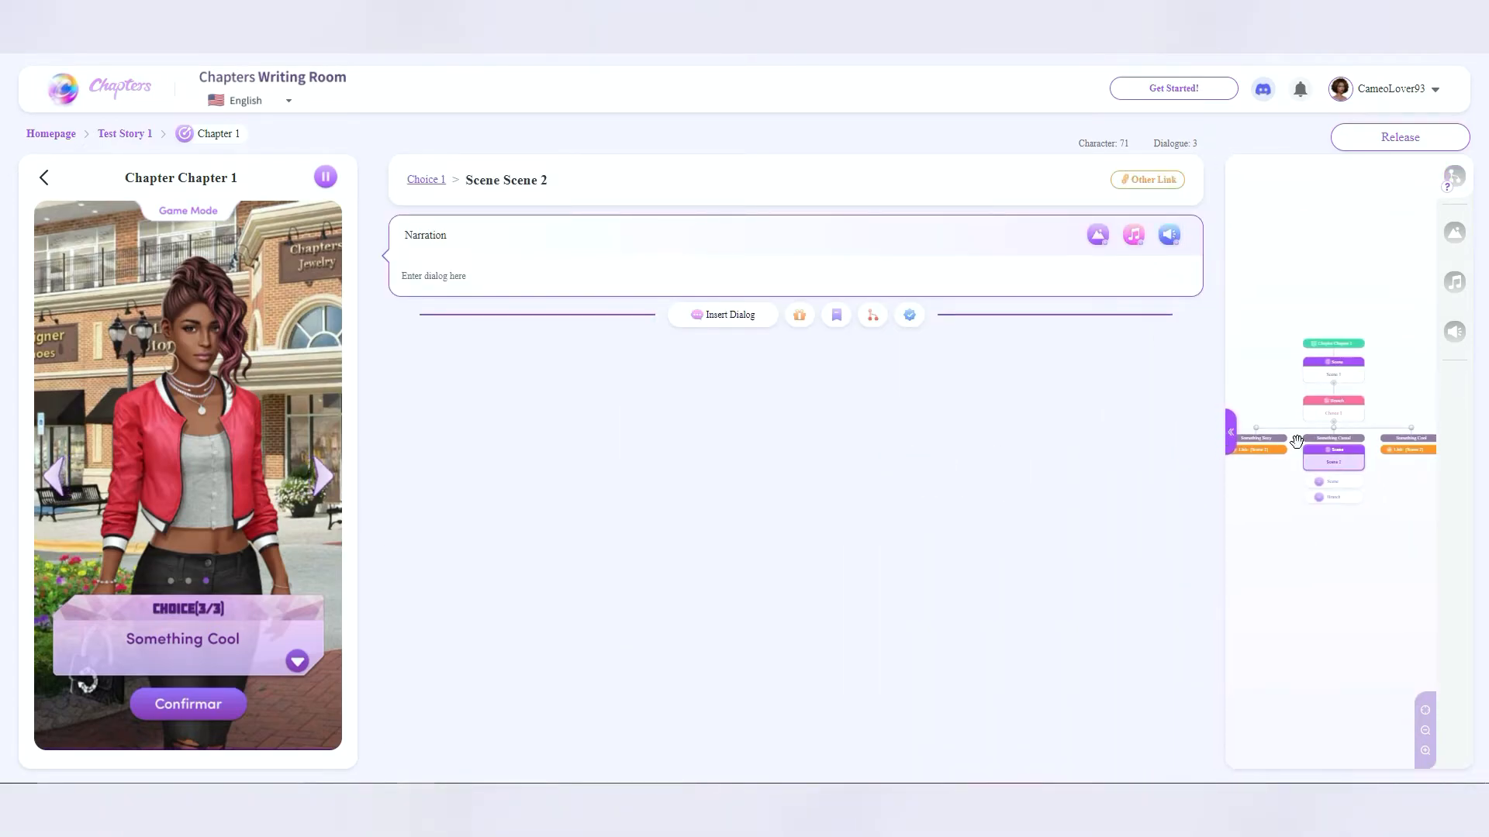
Write the narration "Chapter 1: At The Mall" in Scene 2 and add Amy's line "Wow! It's such a beautiful day today."
click(1333, 462)
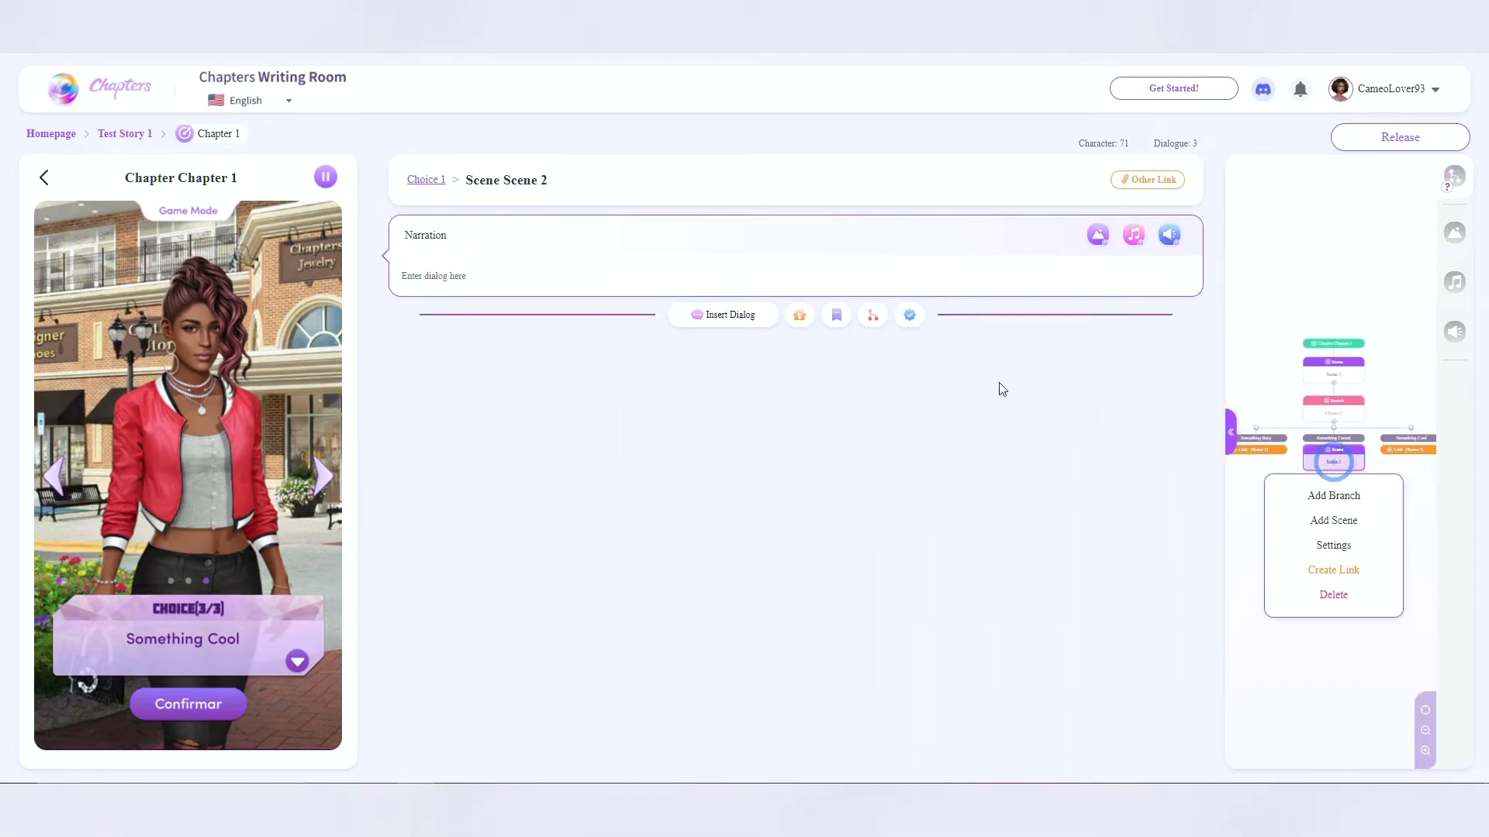
click(589, 285)
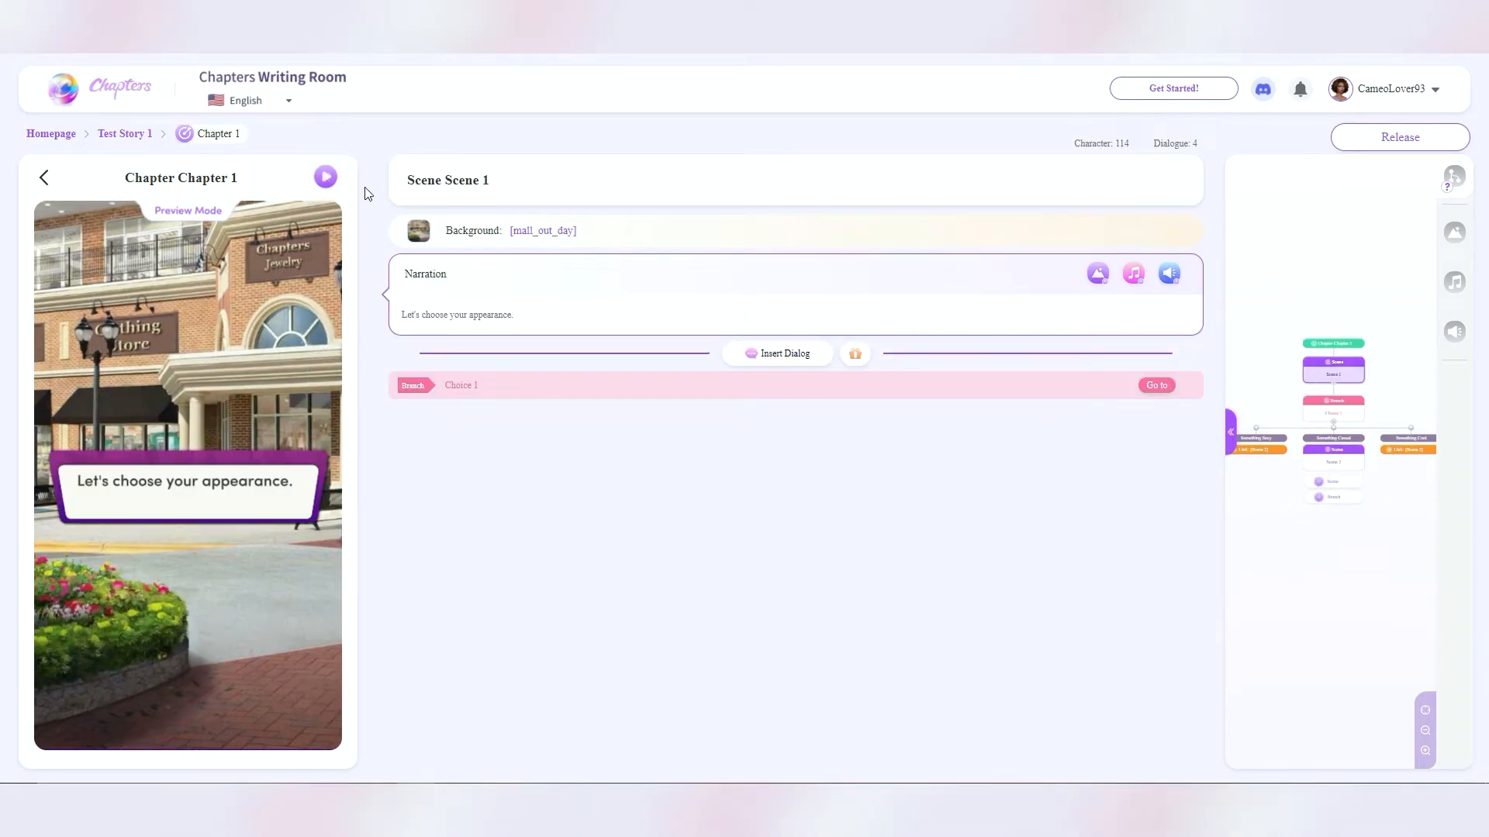
Play the chapter from Scene 1 in Game Mode, go through all three outfits and confirm Something Sexy to check Scene 2
click(1231, 431)
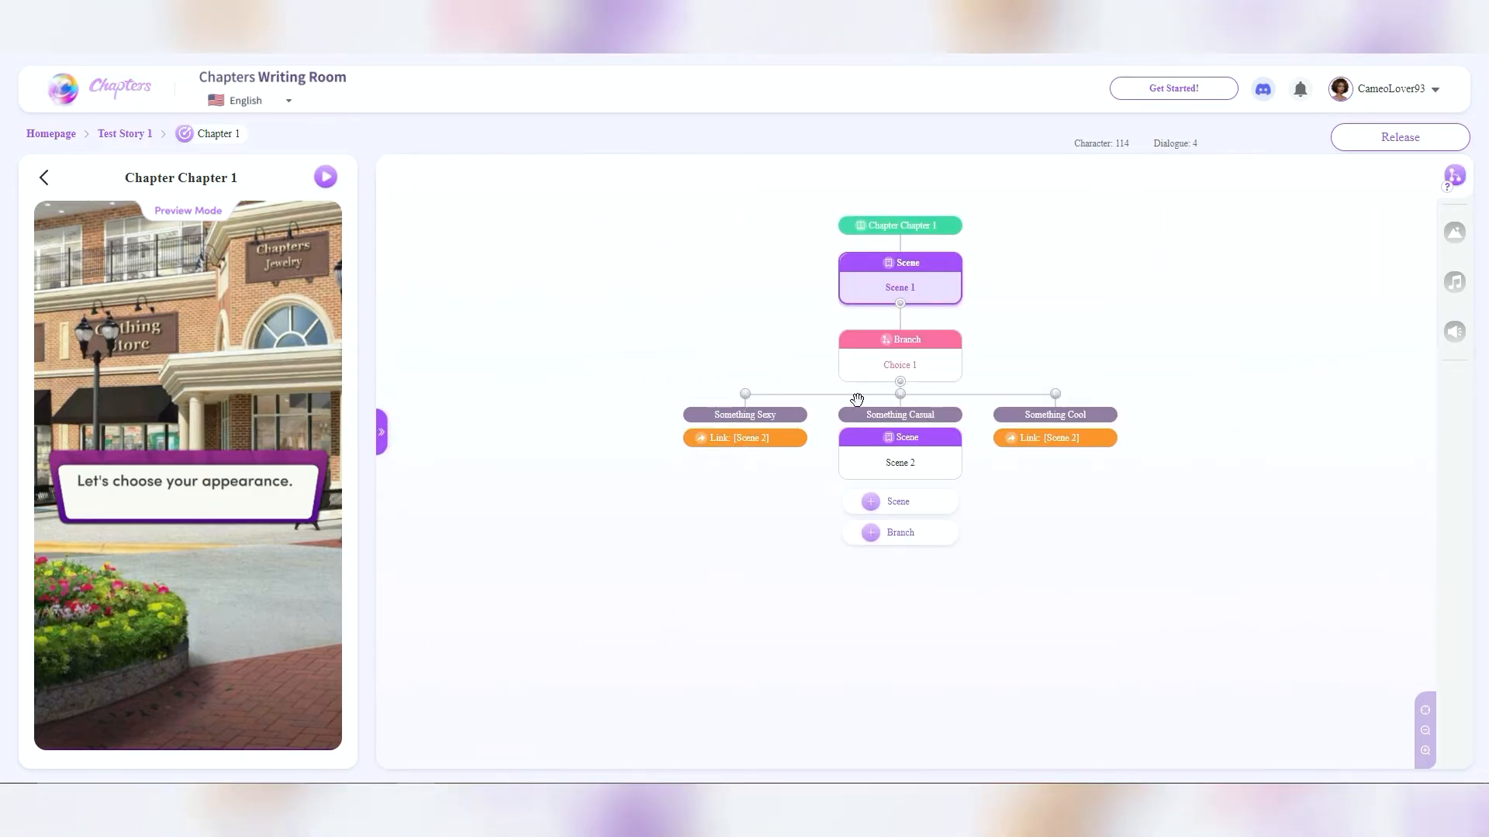
click(379, 433)
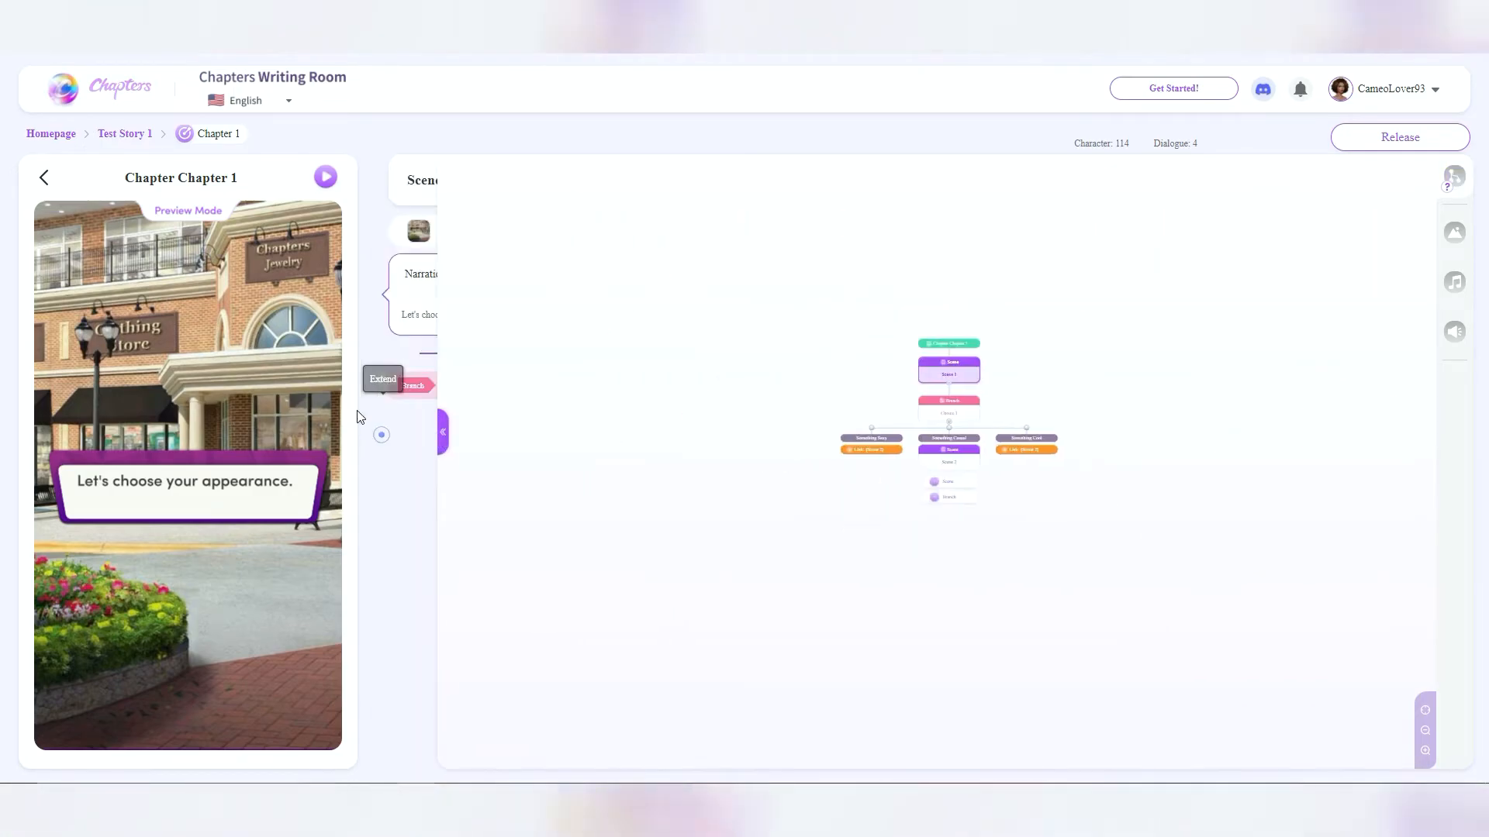
click(326, 177)
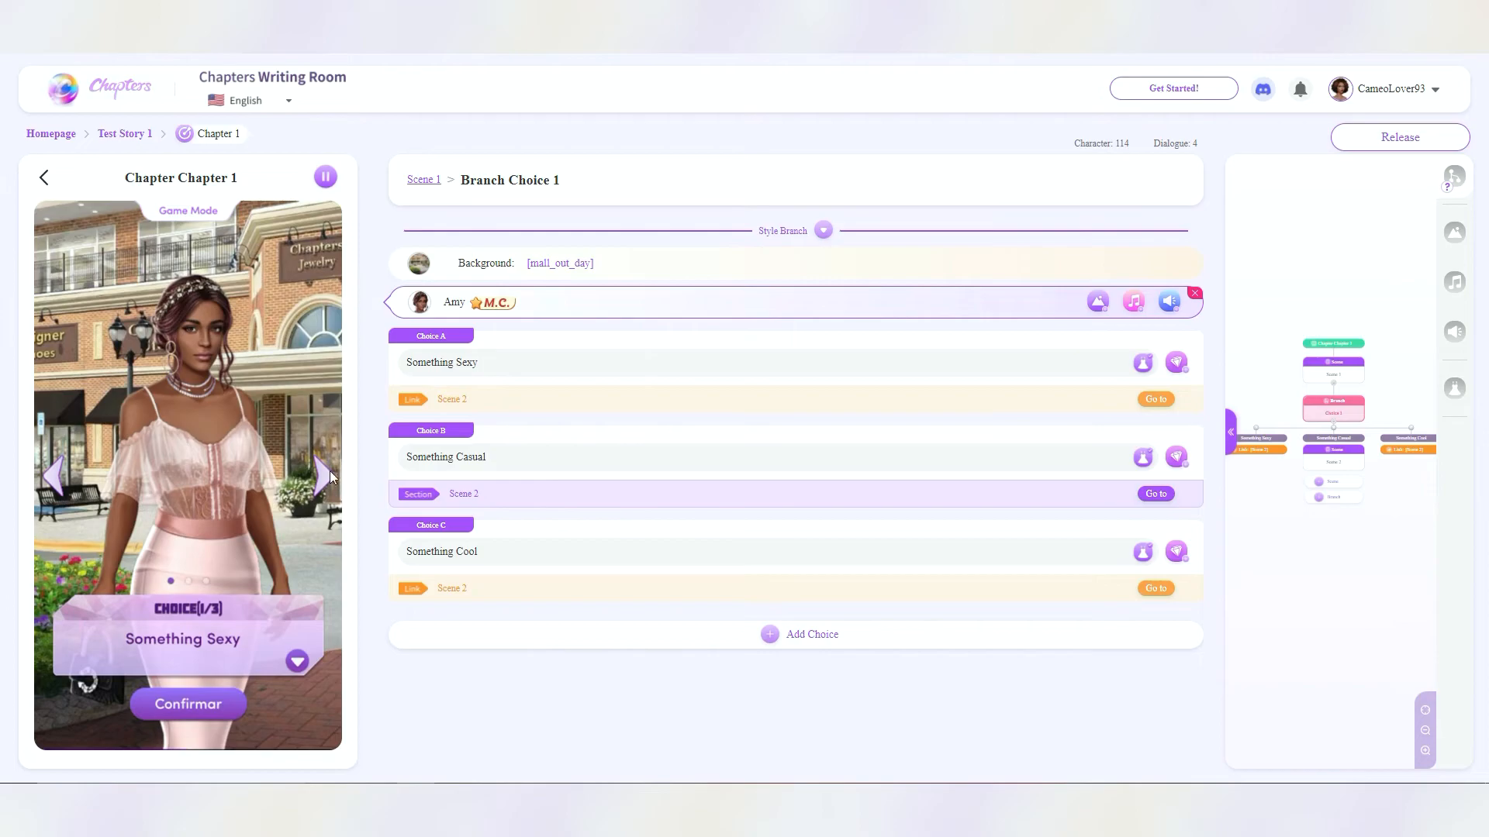
click(321, 472)
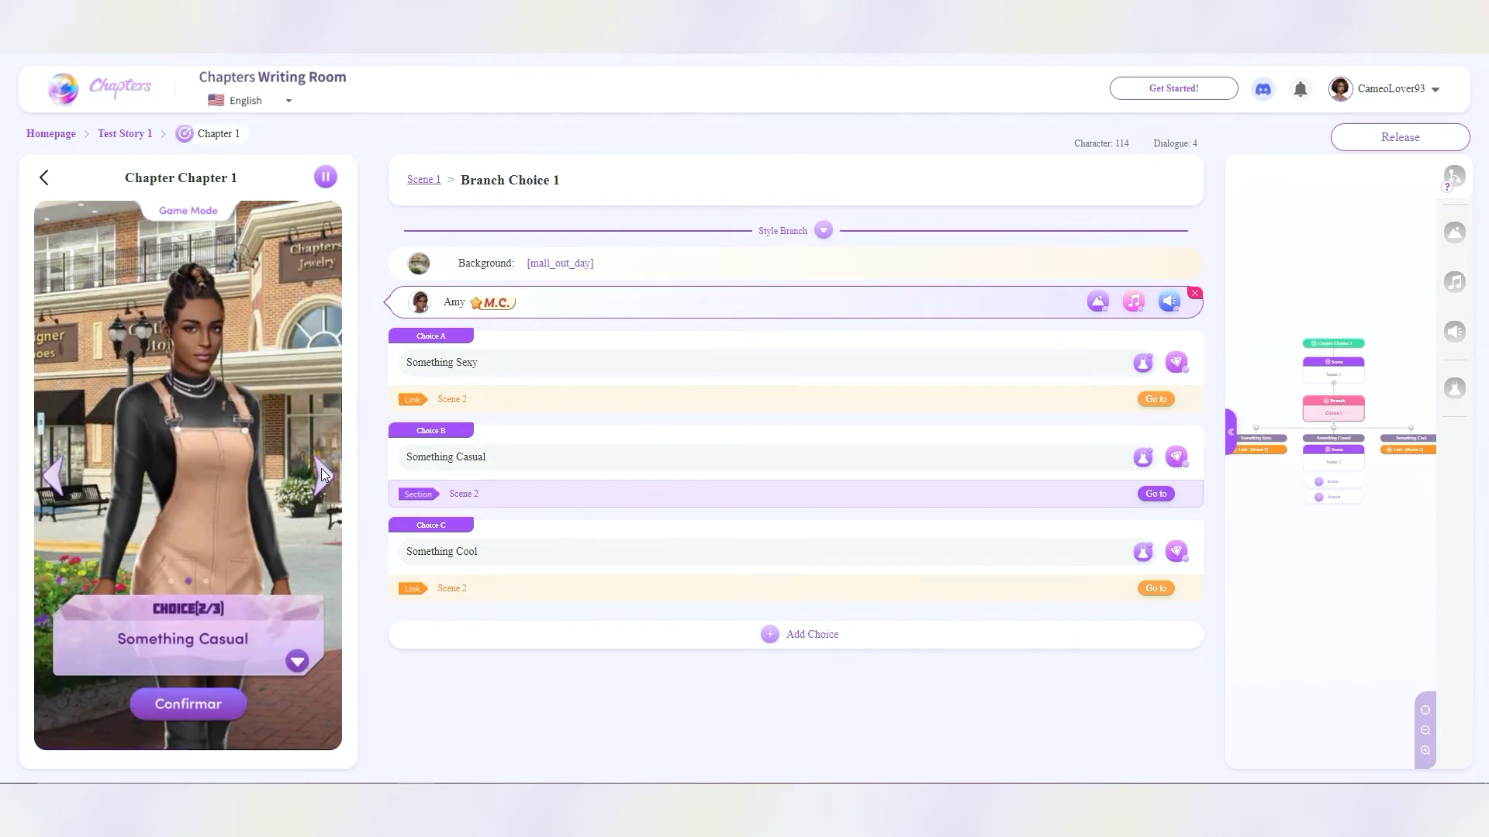
click(321, 472)
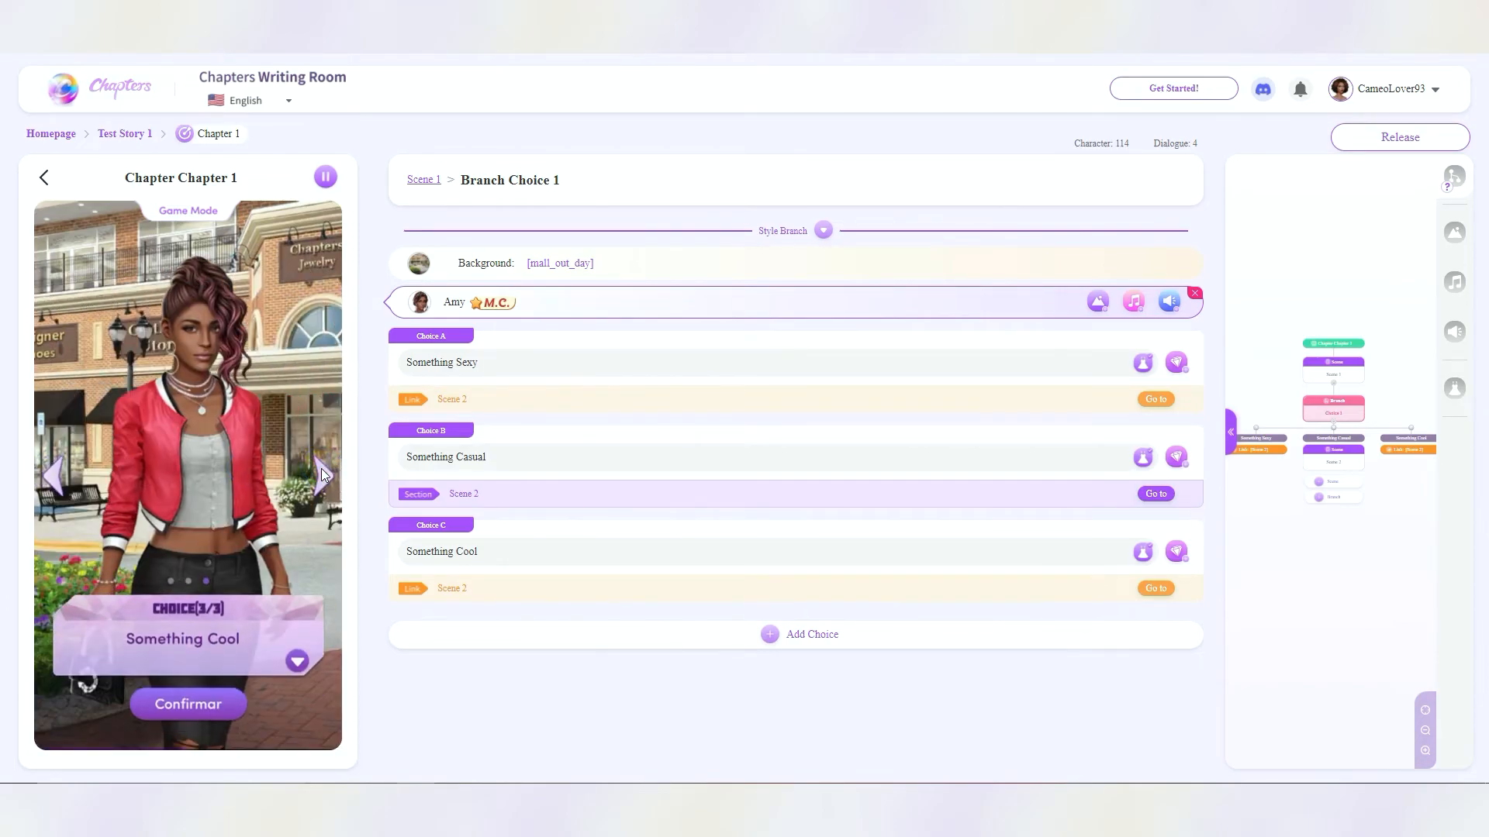
click(321, 469)
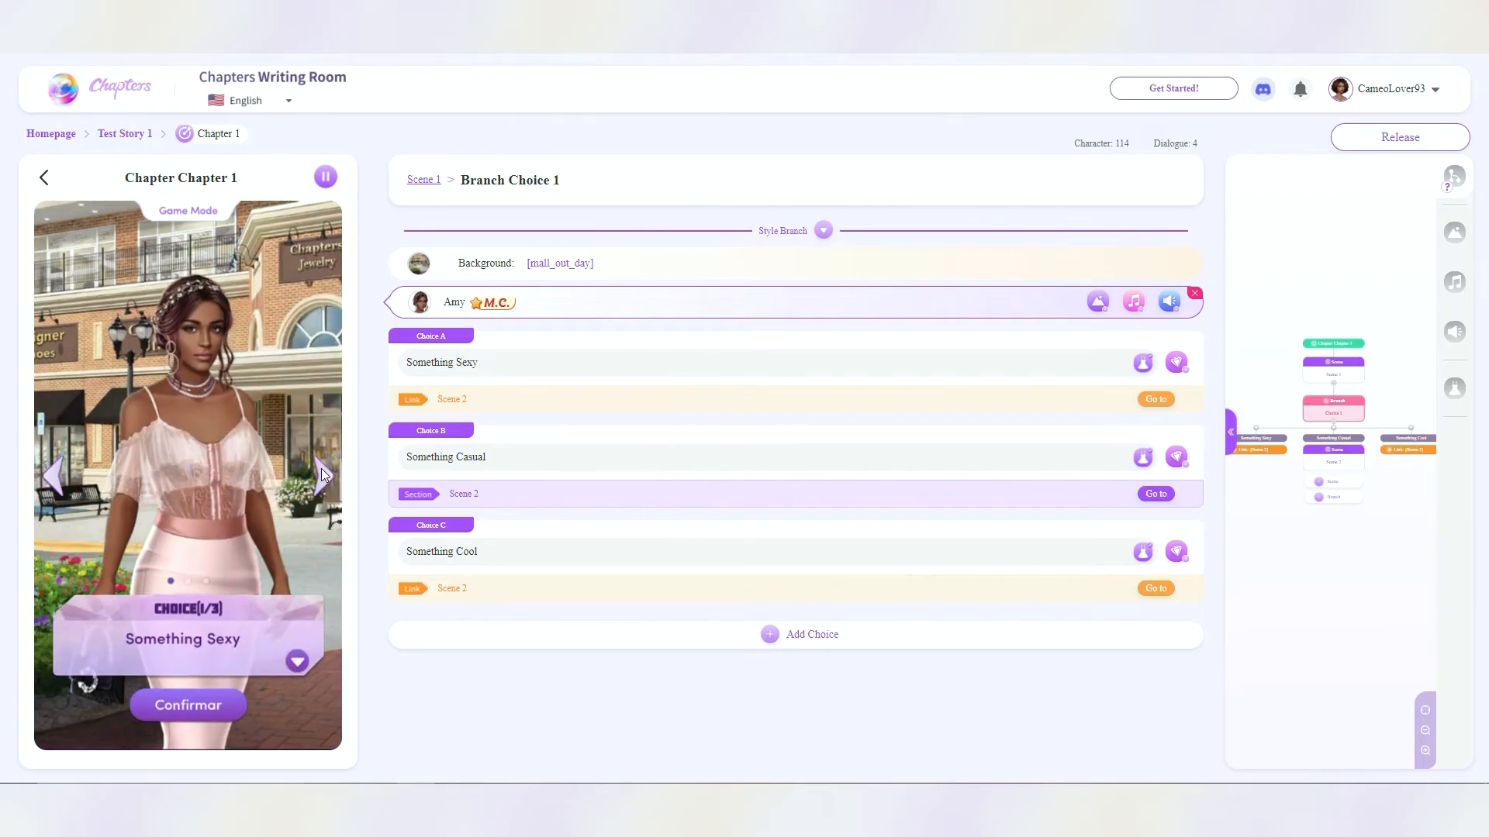
click(210, 702)
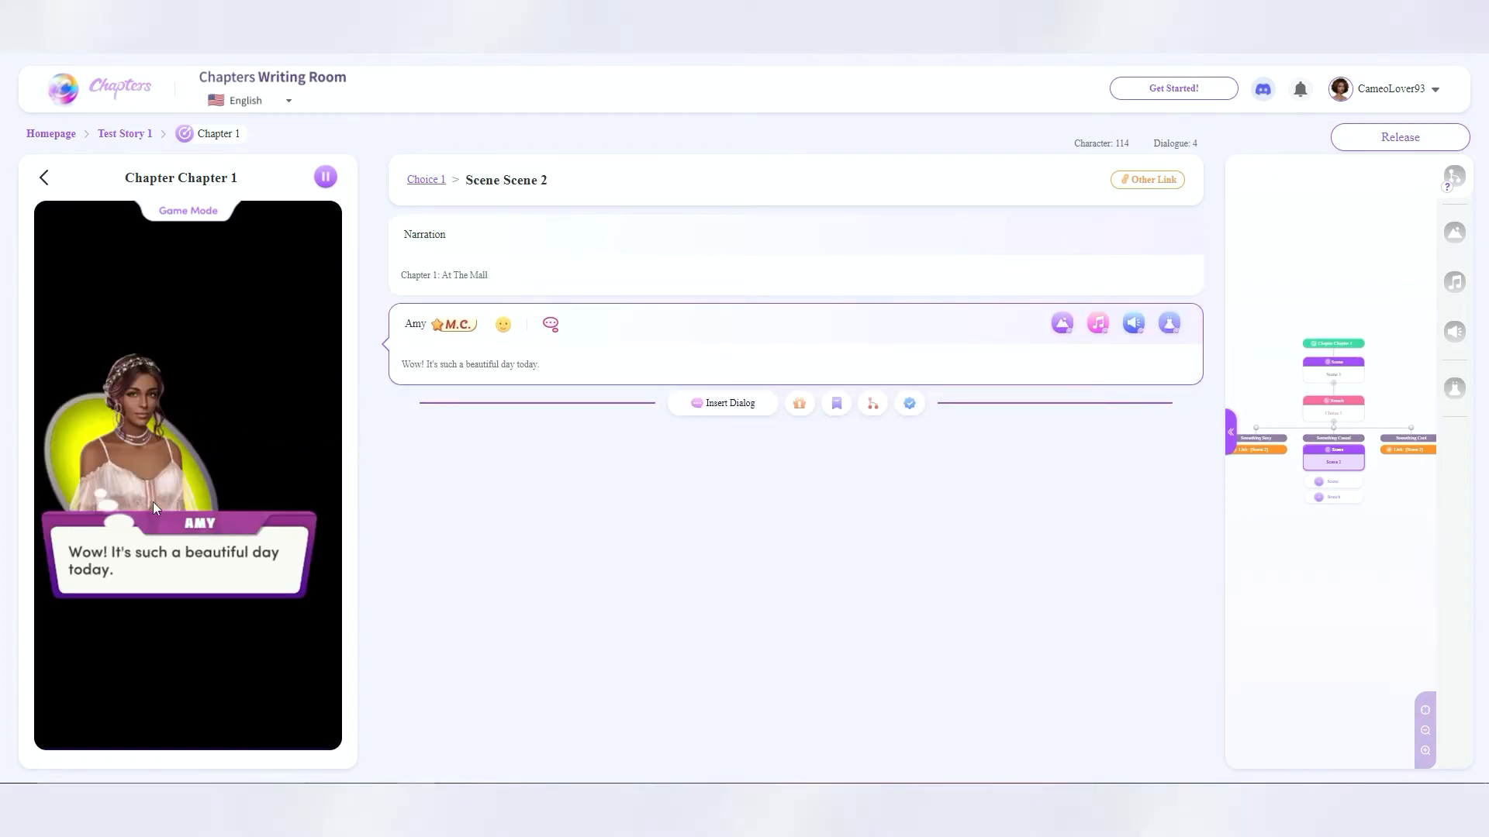
Add a background to the narration at the start of Scene 2 from the backgrounds already in use
click(1098, 234)
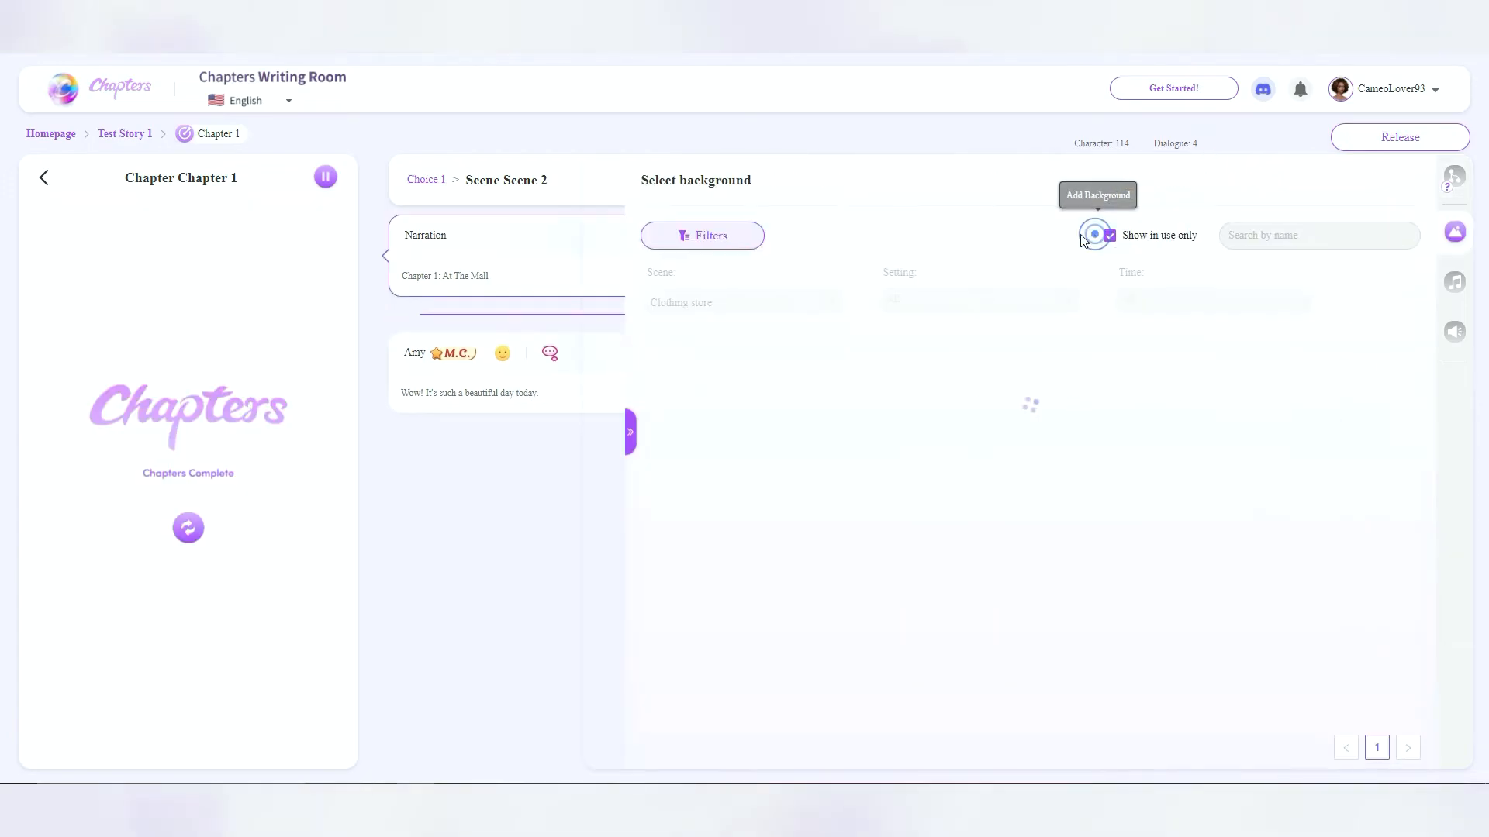
click(471, 454)
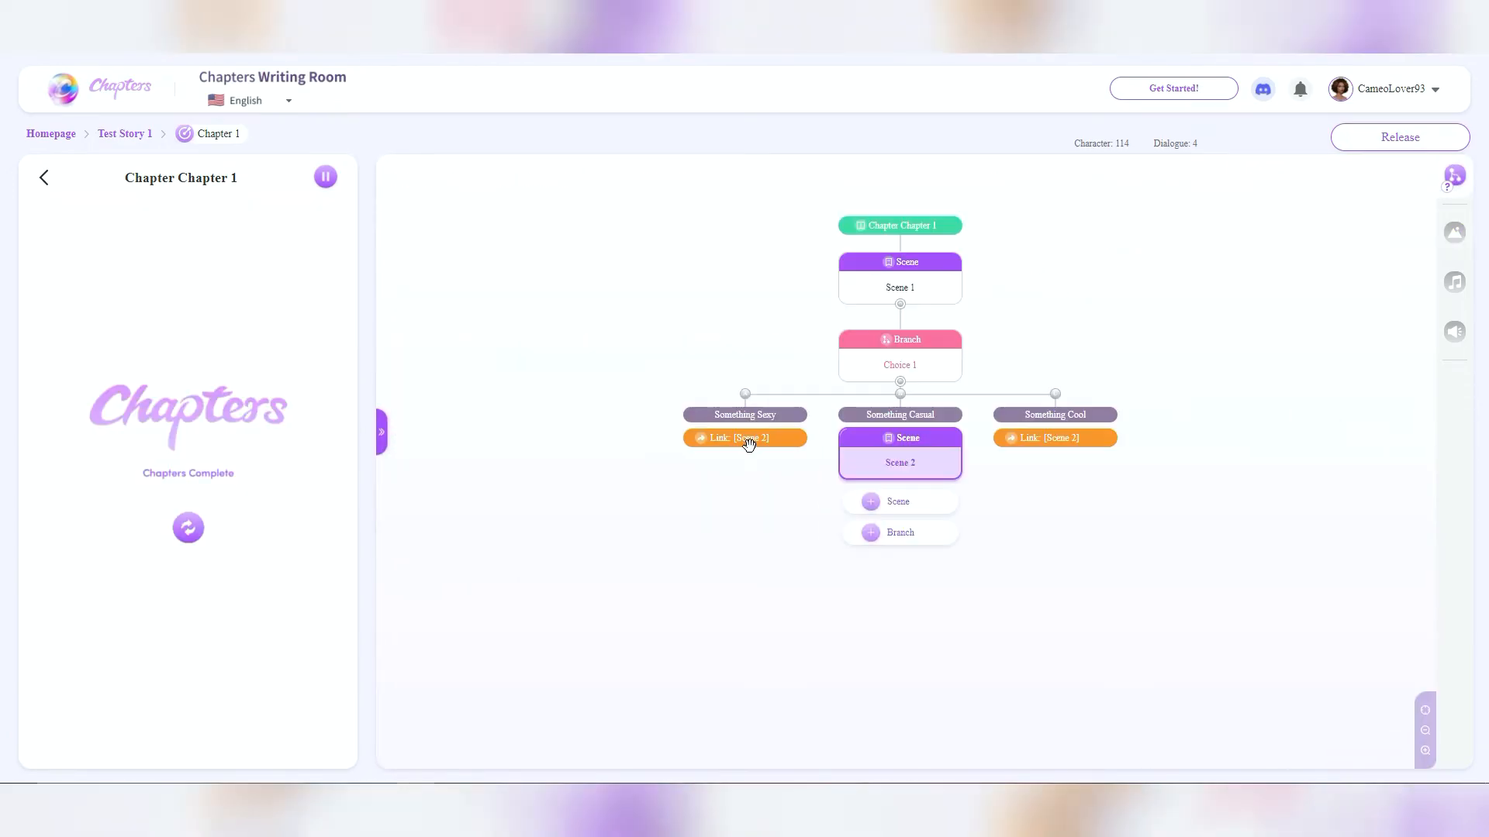
Review the flow chart's links to Scene 2, then replay the style branch in Game Mode and confirm the Something Casual outfit
click(932, 463)
click(736, 448)
click(382, 430)
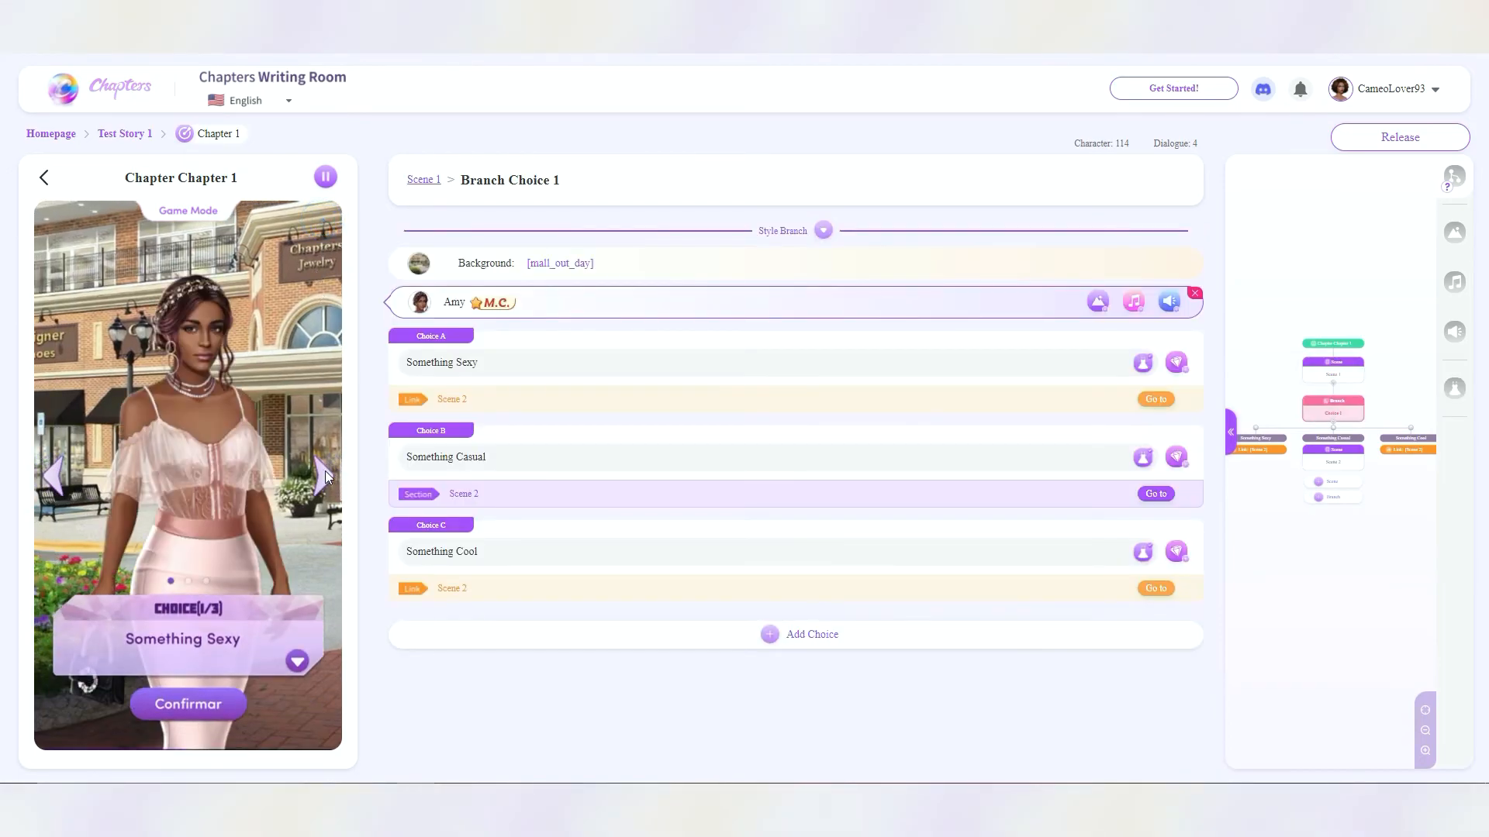
click(324, 473)
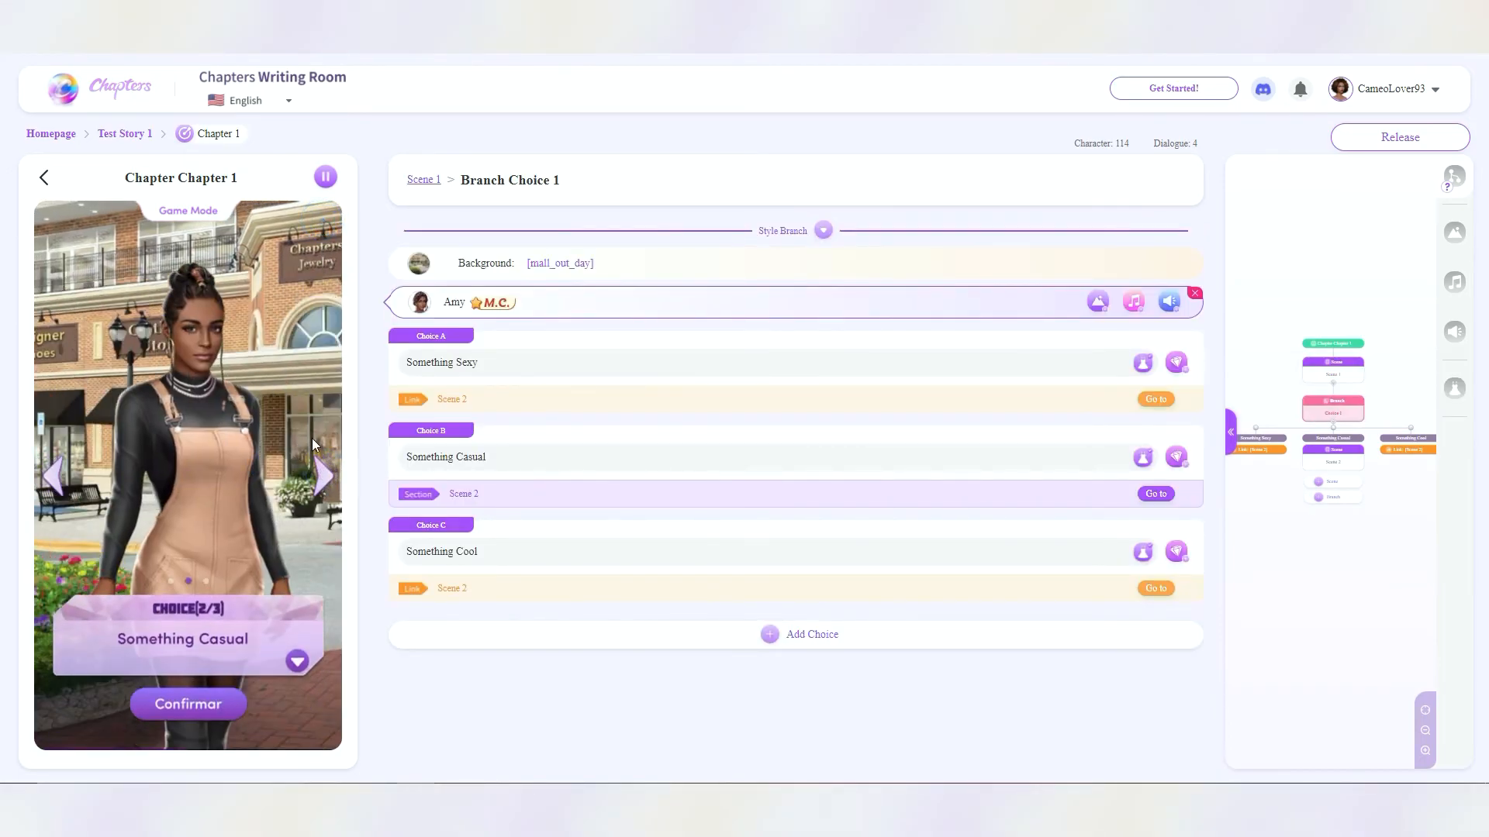
click(222, 698)
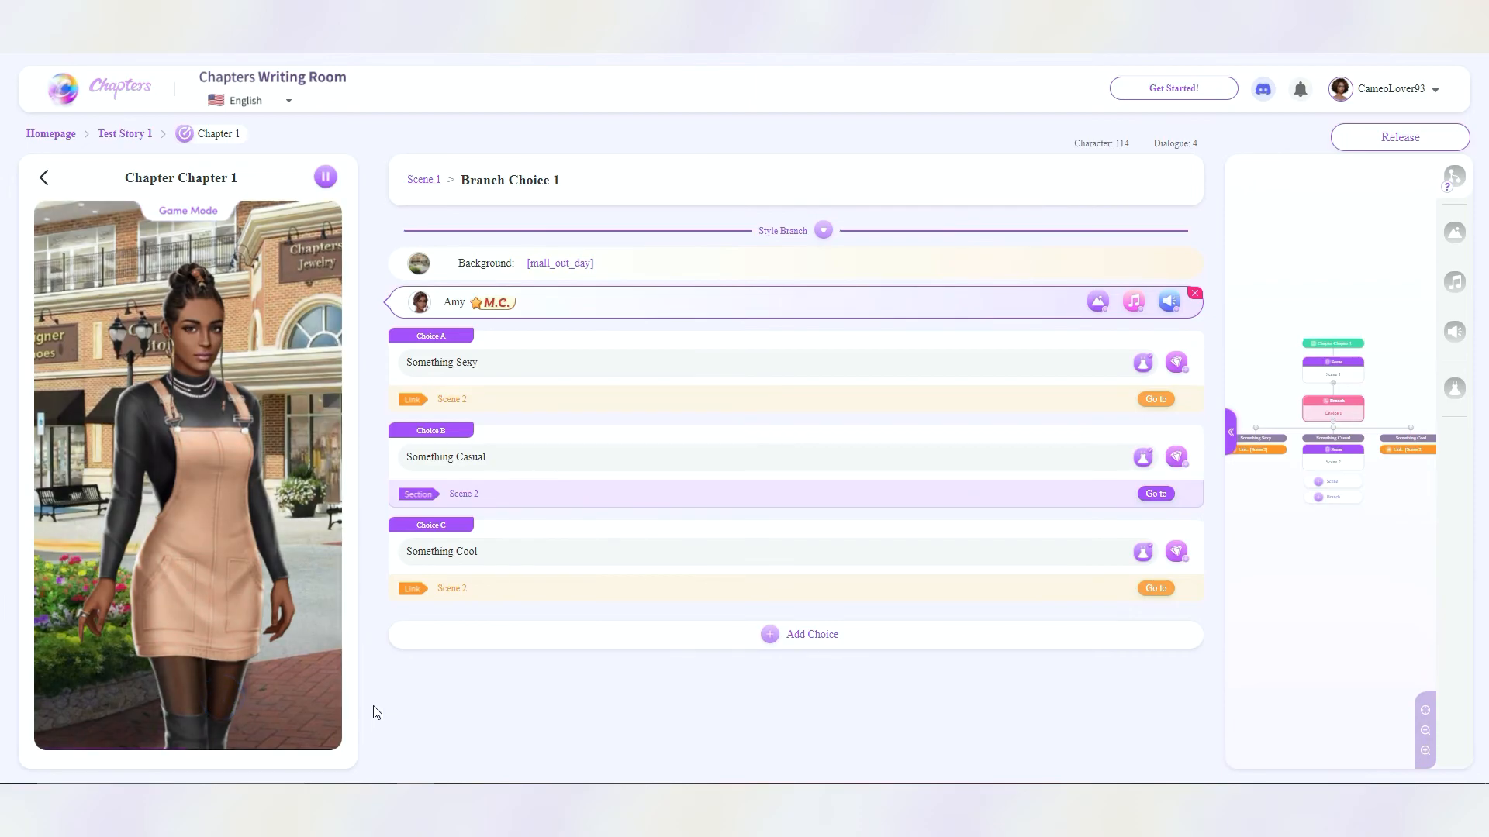